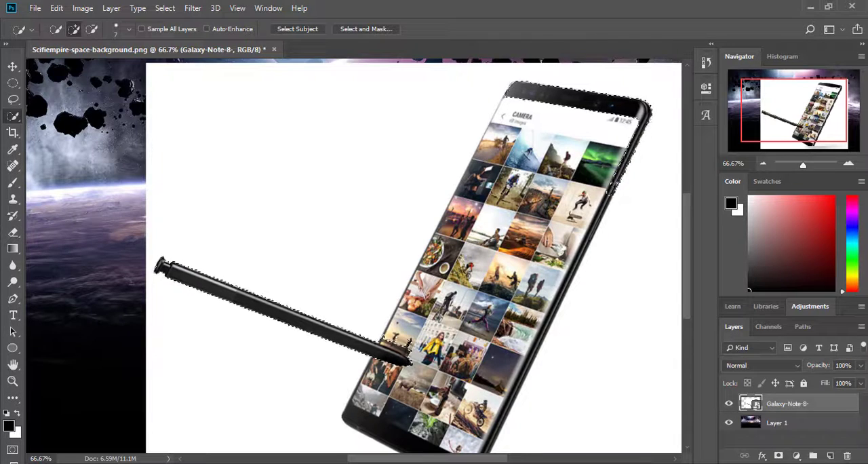
Step: Extend the Quick Selection over the whole phone, including its screen and edges, together with the stylus
{"action": "scroll", "coordinate": [574, 272], "scroll_direction": "down", "scroll_amount": 5}
{"action": "mouse_move", "coordinate": [554, 209]}
{"action": "left_mouse_down"}
{"action": "mouse_move", "coordinate": [478, 356]}
{"action": "mouse_move", "coordinate": [366, 325]}
{"action": "left_mouse_up"}
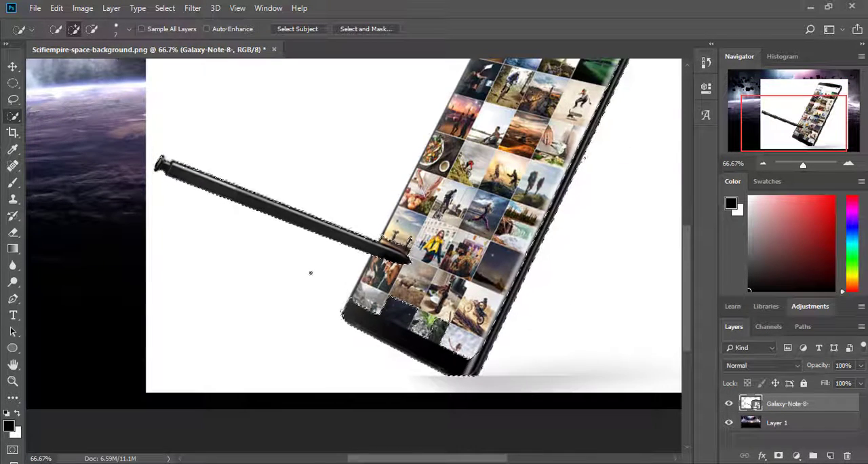
{"action": "scroll", "coordinate": [310, 272], "scroll_direction": "up", "scroll_amount": 4}
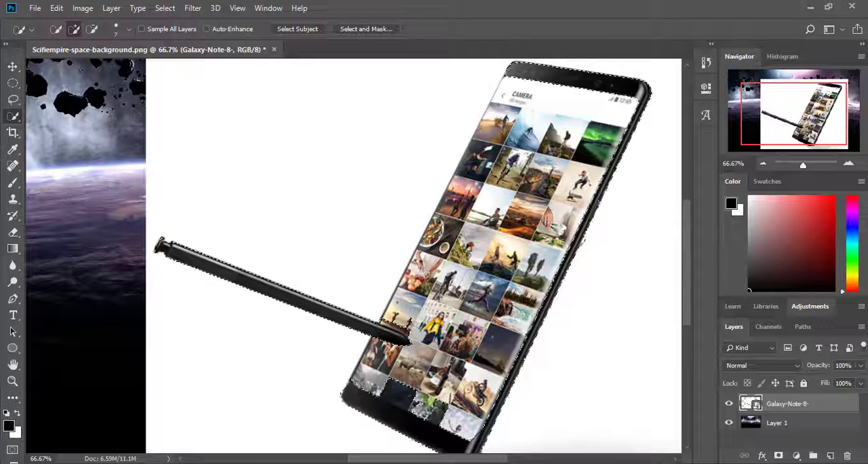
{"action": "scroll", "coordinate": [581, 241], "scroll_direction": "up", "scroll_amount": 2}
{"action": "left_click_drag", "start_coordinate": [511, 106], "coordinate": [504, 126]}
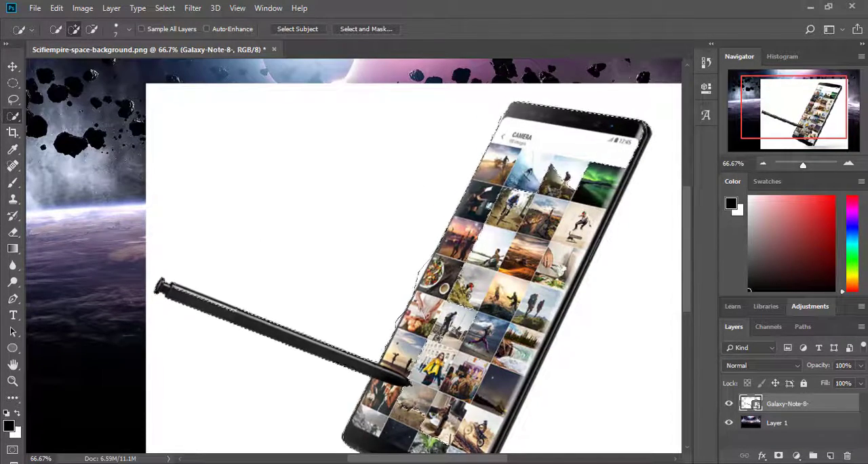
{"action": "scroll", "coordinate": [421, 258], "scroll_direction": "down", "scroll_amount": 5}
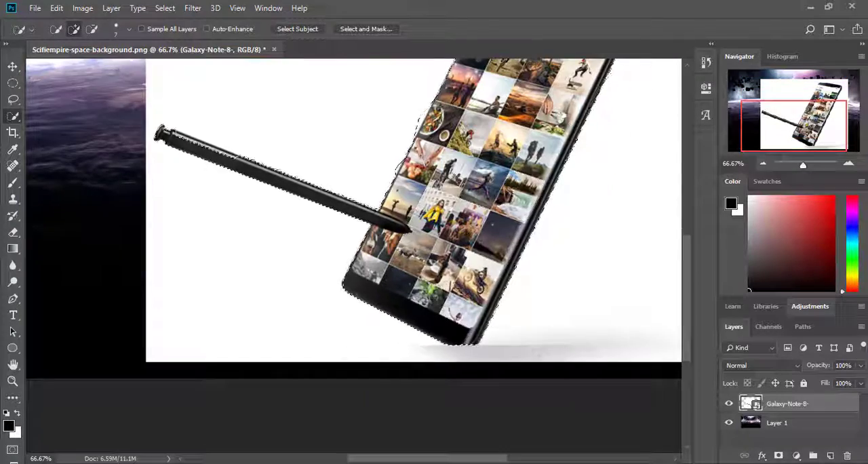
{"action": "scroll", "coordinate": [413, 258], "scroll_direction": "up", "scroll_amount": 3}
{"action": "scroll", "coordinate": [414, 258], "scroll_direction": "up", "scroll_amount": 2}
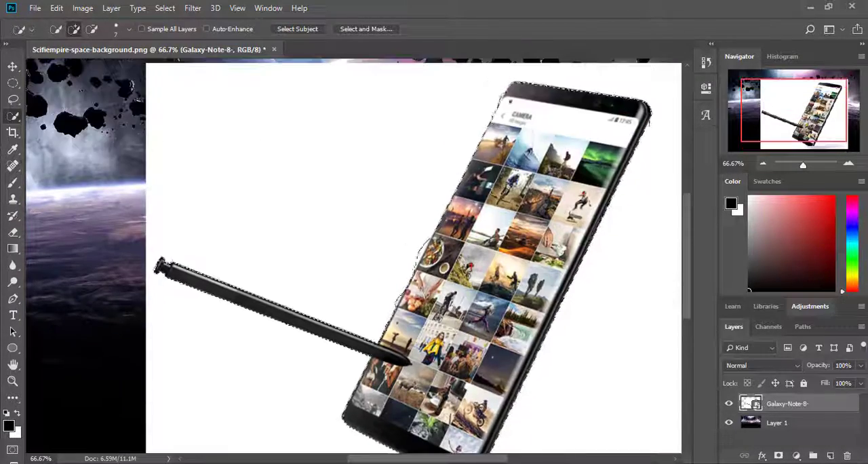
{"action": "scroll", "coordinate": [414, 257], "scroll_direction": "down", "scroll_amount": 4}
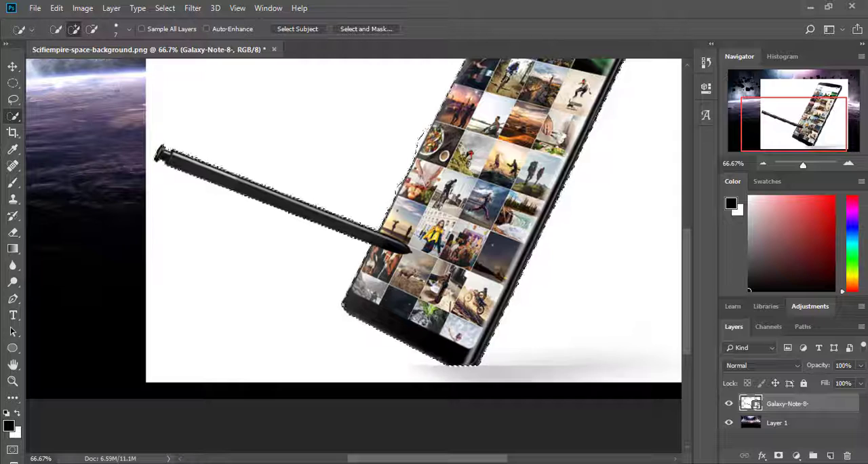
Step: Refine the selection edge in Select and Mask with Smooth 24, Feather 1.4 px, Contrast 7% and Shift Edge -44%
{"action": "left_click", "coordinate": [366, 29]}
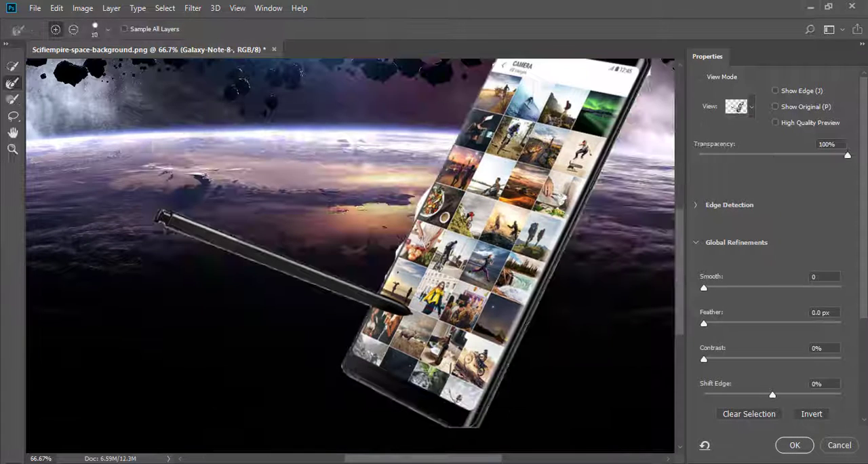
{"action": "scroll", "coordinate": [753, 362], "scroll_direction": "down", "scroll_amount": 1}
{"action": "left_click", "coordinate": [755, 364]}
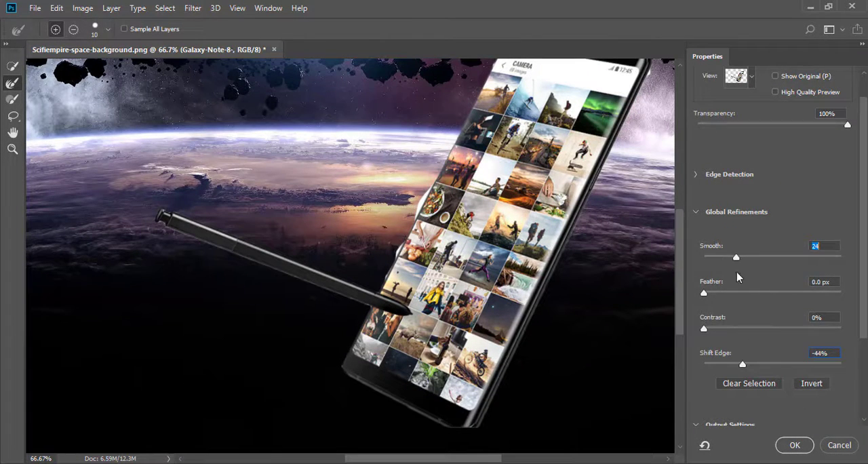
{"action": "scroll", "coordinate": [739, 278], "scroll_direction": "down", "scroll_amount": 1}
{"action": "left_click", "coordinate": [715, 273]}
{"action": "left_click_drag", "start_coordinate": [713, 311], "coordinate": [714, 311]}
{"action": "scroll", "coordinate": [773, 333], "scroll_direction": "down", "scroll_amount": 3}
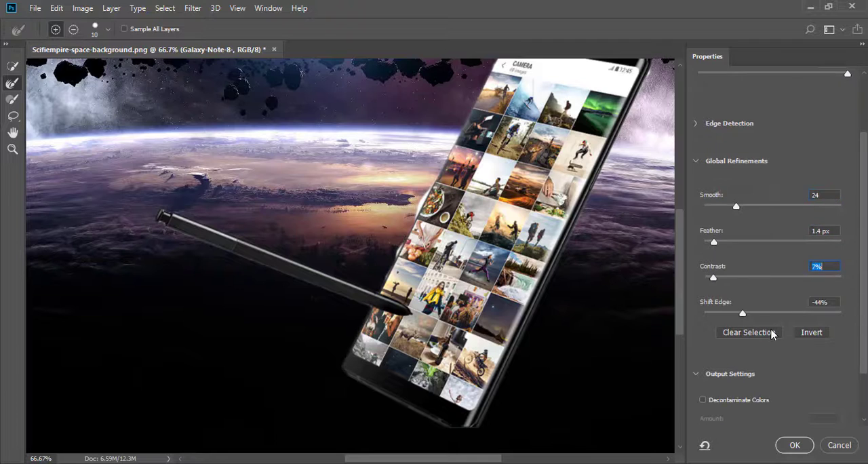
Step: Enable Decontaminate Colors and output the refined selection to a new layer with layer mask
{"action": "scroll", "coordinate": [806, 156], "scroll_direction": "up", "scroll_amount": 8}
{"action": "scroll", "coordinate": [771, 425], "scroll_direction": "down", "scroll_amount": 11}
{"action": "left_click", "coordinate": [779, 419]}
{"action": "left_click", "coordinate": [780, 459]}
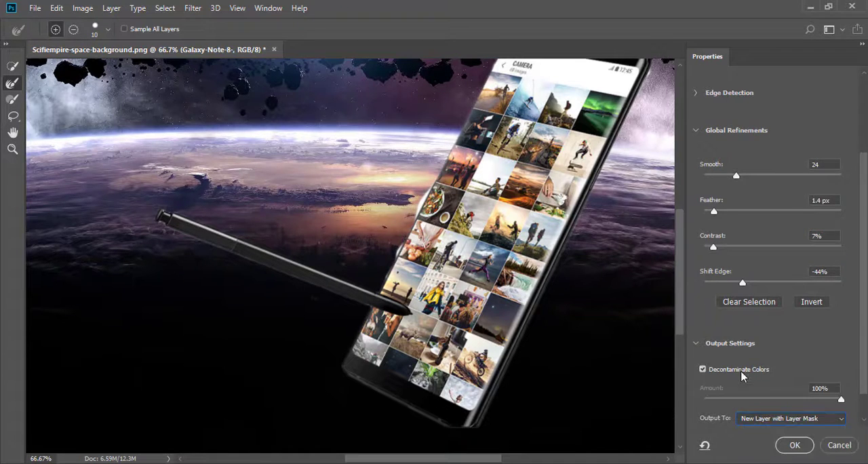
{"action": "left_click", "coordinate": [792, 443]}
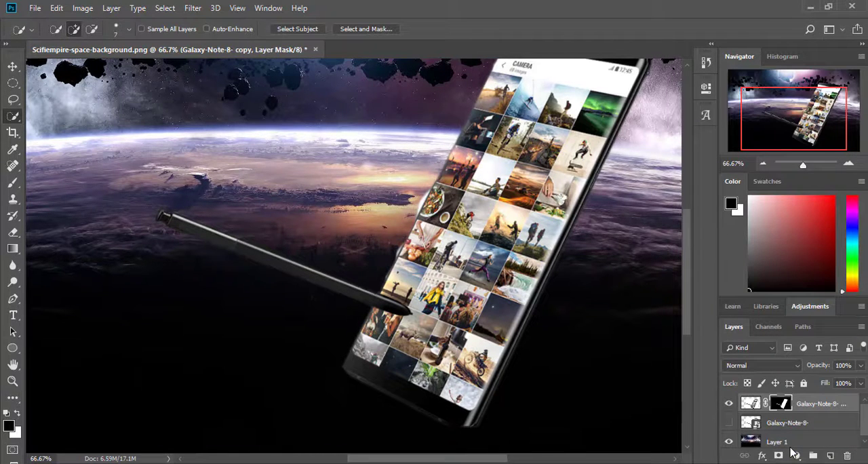
Step: Draw a closed Pen path around the fringe outside the phone's long left edge, following the edge up to the upper corner
{"action": "scroll", "coordinate": [384, 307], "scroll_direction": "up", "scroll_amount": 3}
{"action": "left_click", "coordinate": [13, 83]}
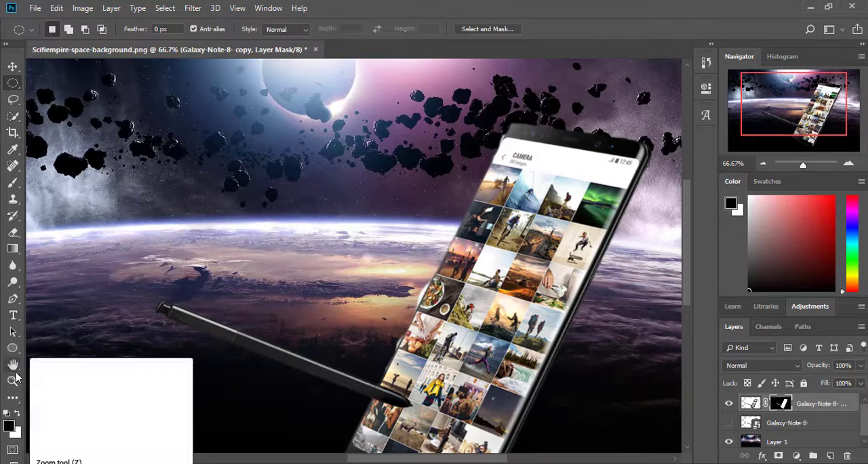
{"action": "left_click", "coordinate": [13, 298]}
{"action": "left_click", "coordinate": [67, 29]}
{"action": "left_click", "coordinate": [70, 37]}
{"action": "left_click", "coordinate": [68, 29]}
{"action": "left_click", "coordinate": [68, 42]}
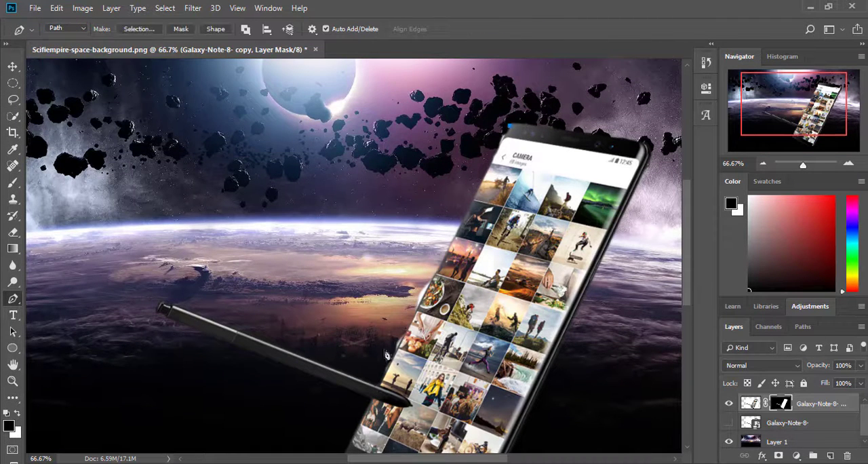
{"action": "left_click", "coordinate": [848, 163]}
{"action": "left_click", "coordinate": [848, 163]}
{"action": "left_click_drag", "start_coordinate": [786, 104], "coordinate": [807, 92]}
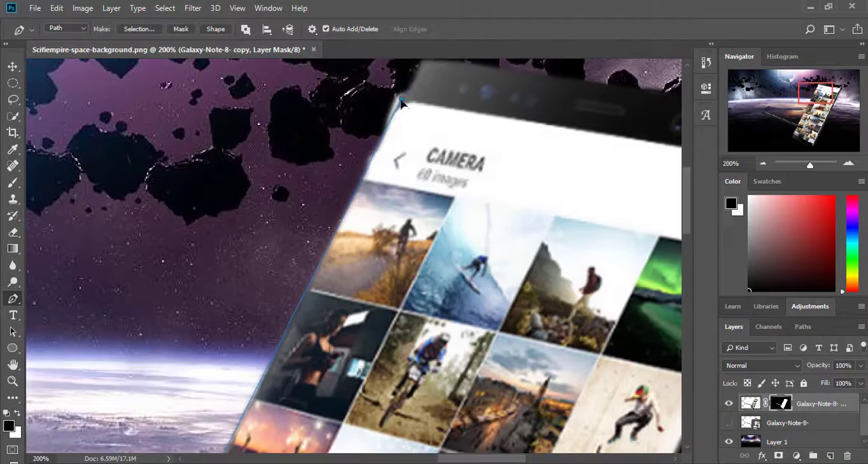
{"action": "scroll", "coordinate": [233, 288], "scroll_direction": "down", "scroll_amount": 5}
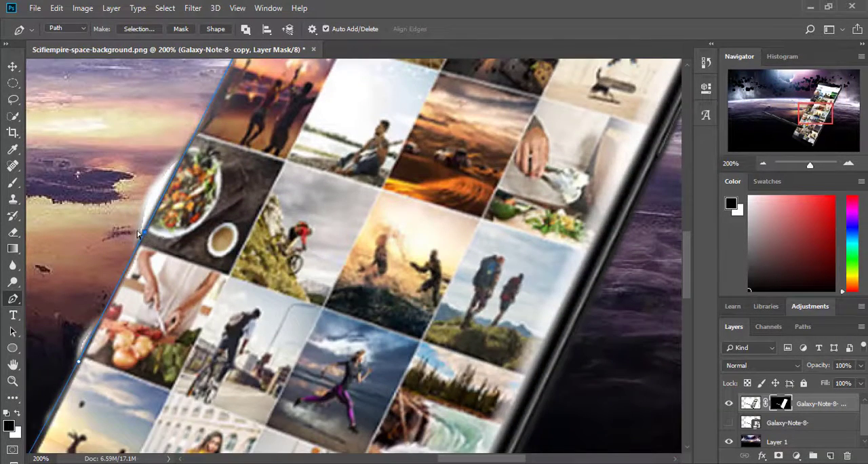
{"action": "left_click_drag", "start_coordinate": [143, 233], "coordinate": [129, 258]}
{"action": "left_click_drag", "start_coordinate": [823, 110], "coordinate": [815, 86]}
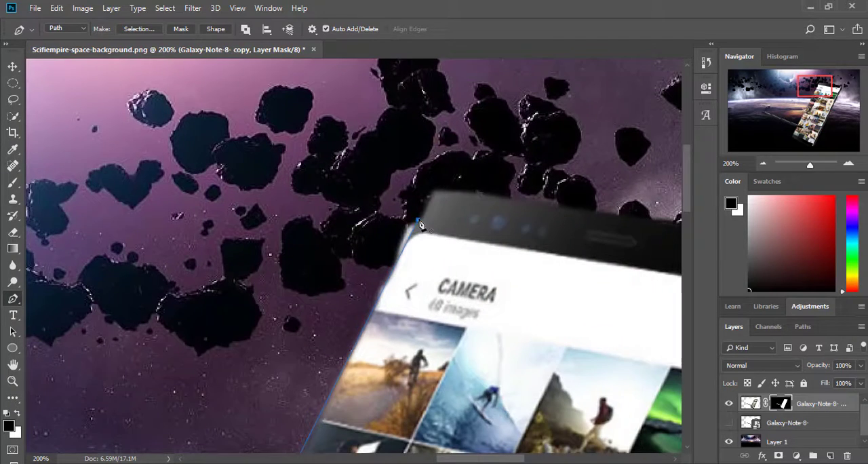
Step: Convert the path beside the phone's left edge to a selection and clear the layer mask inside it
{"action": "right_click", "coordinate": [393, 250]}
{"action": "left_click", "coordinate": [319, 177]}
{"action": "left_click", "coordinate": [503, 117]}
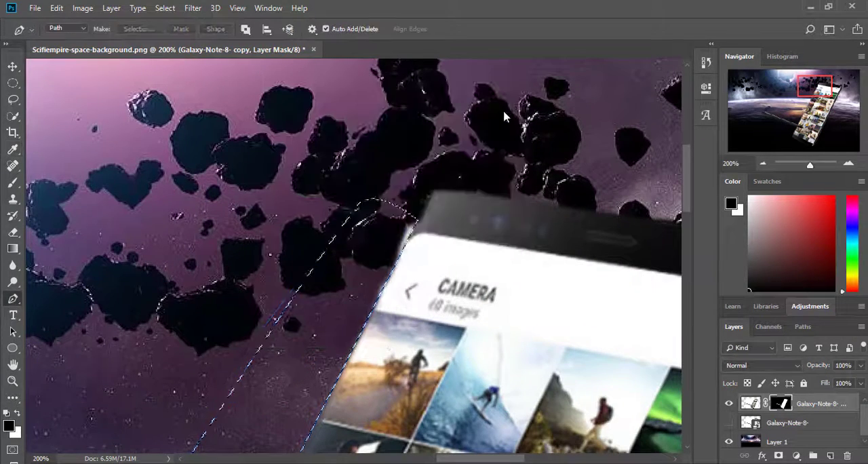
{"action": "key", "text": "Delete"}
Step: Paint the selected area black on the layer mask with a 432 px brush to hide the fringe, and deselect
{"action": "left_click", "coordinate": [13, 184]}
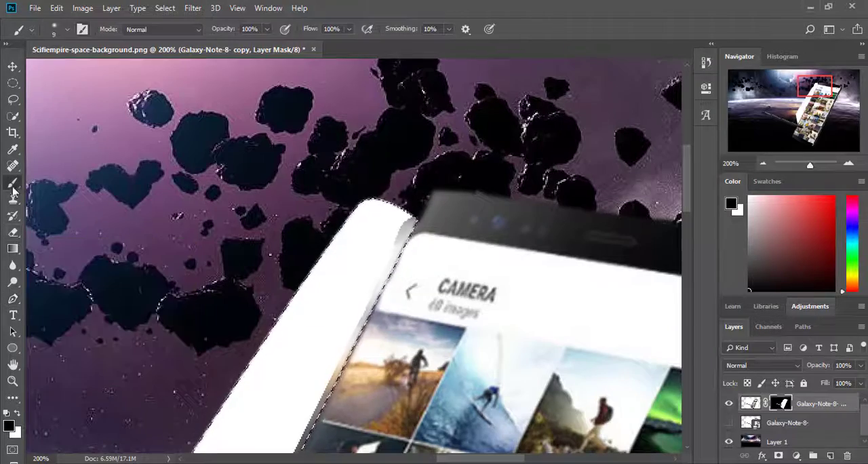
{"action": "left_click", "coordinate": [67, 29]}
{"action": "left_click_drag", "start_coordinate": [74, 69], "coordinate": [112, 69]}
{"action": "left_click_drag", "start_coordinate": [380, 251], "coordinate": [285, 407]}
{"action": "left_click_drag", "start_coordinate": [368, 373], "coordinate": [368, 271]}
{"action": "left_click_drag", "start_coordinate": [305, 427], "coordinate": [291, 213]}
{"action": "left_click_drag", "start_coordinate": [74, 434], "coordinate": [400, 310]}
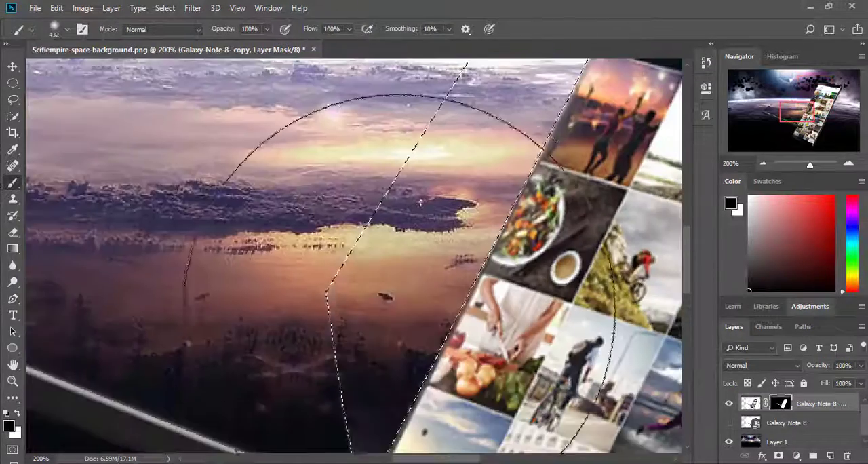
{"action": "key", "text": "ctrl+0"}
Step: Try to paint out the phone screen's upper-left corner on the layer mask with a 30 px Hard Round brush
{"action": "left_click", "coordinate": [67, 29]}
{"action": "left_click", "coordinate": [89, 200]}
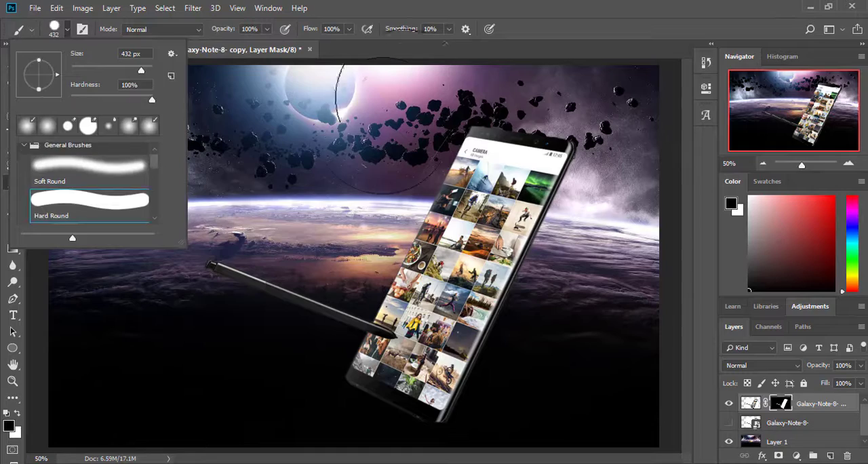
{"action": "left_click", "coordinate": [400, 100]}
{"action": "left_click", "coordinate": [849, 164]}
{"action": "left_click", "coordinate": [849, 164]}
{"action": "left_click", "coordinate": [848, 164]}
{"action": "scroll", "coordinate": [411, 320], "scroll_direction": "down", "scroll_amount": 5}
{"action": "left_click_drag", "start_coordinate": [411, 320], "coordinate": [177, 331]}
{"action": "scroll", "coordinate": [400, 291], "scroll_direction": "down", "scroll_amount": 3}
{"action": "scroll", "coordinate": [400, 247], "scroll_direction": "down", "scroll_amount": 3}
{"action": "left_click_drag", "start_coordinate": [800, 128], "coordinate": [825, 91]}
{"action": "left_click_drag", "start_coordinate": [342, 150], "coordinate": [351, 151]}
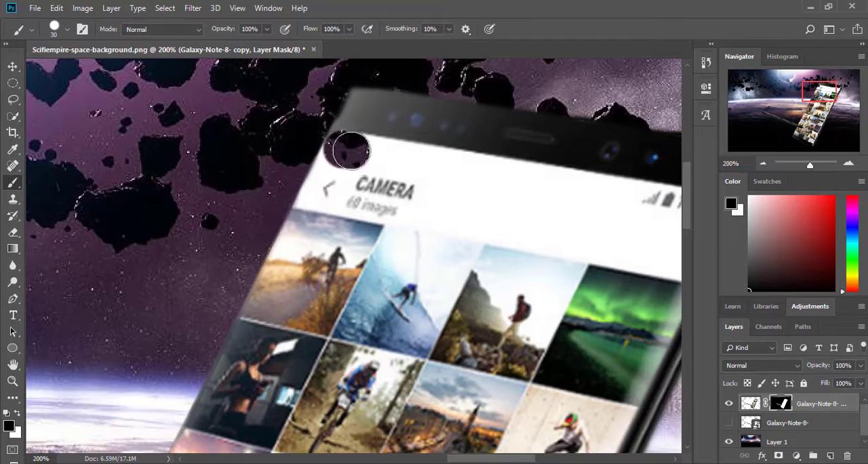
Step: Start a Pen path along the phone screen's upper-left corner, upper edge and rounded upper-right corner
{"action": "key", "text": "p"}
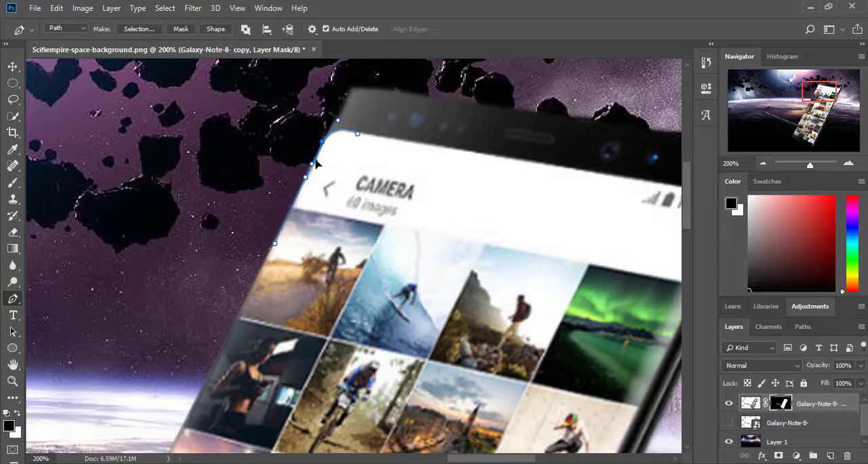
{"action": "key", "text": "ctrl+0"}
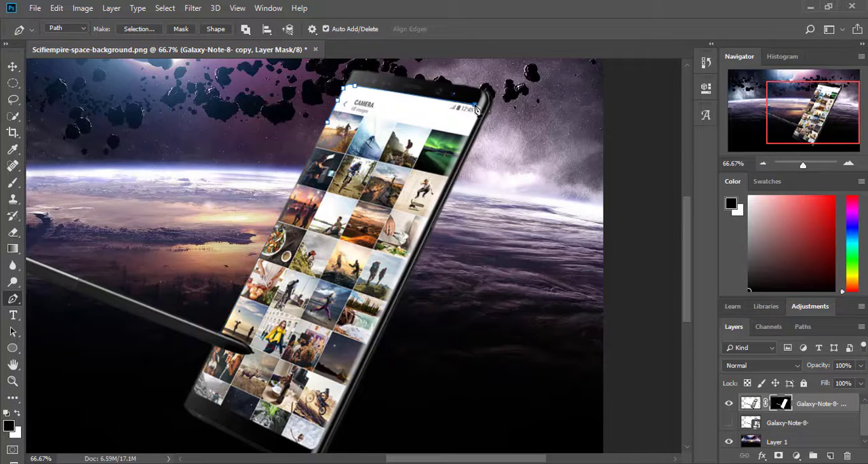
{"action": "left_click", "coordinate": [847, 164]}
{"action": "left_click", "coordinate": [847, 163]}
{"action": "left_click", "coordinate": [848, 164]}
{"action": "left_click_drag", "start_coordinate": [834, 109], "coordinate": [837, 88]}
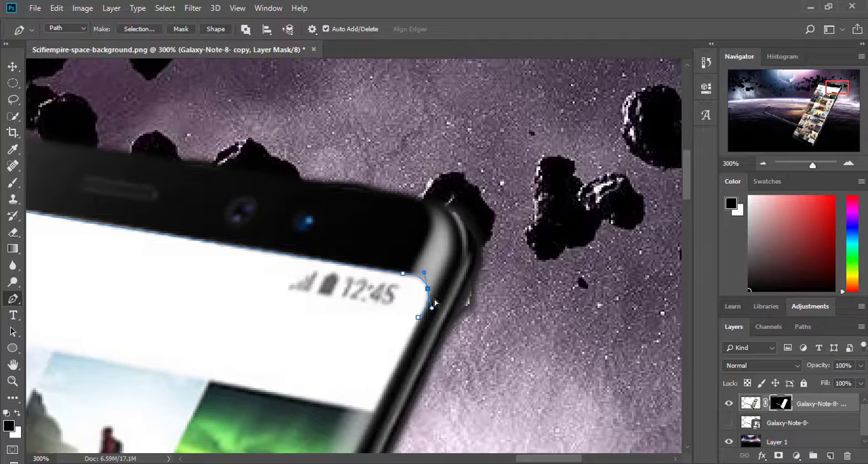
{"action": "left_click", "coordinate": [419, 317]}
Step: Continue the path down the phone screen's long right edge to its lower-right corner
{"action": "scroll", "coordinate": [421, 315], "scroll_direction": "down", "scroll_amount": 3}
{"action": "triple_click", "coordinate": [764, 163]}
{"action": "left_click", "coordinate": [765, 164]}
{"action": "double_click", "coordinate": [848, 163]}
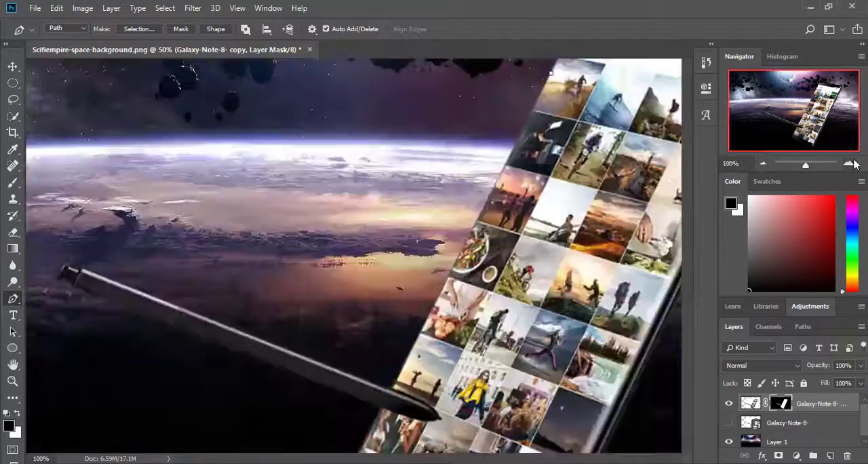
{"action": "double_click", "coordinate": [848, 163]}
{"action": "left_click_drag", "start_coordinate": [807, 138], "coordinate": [796, 147]}
{"action": "left_click", "coordinate": [528, 377]}
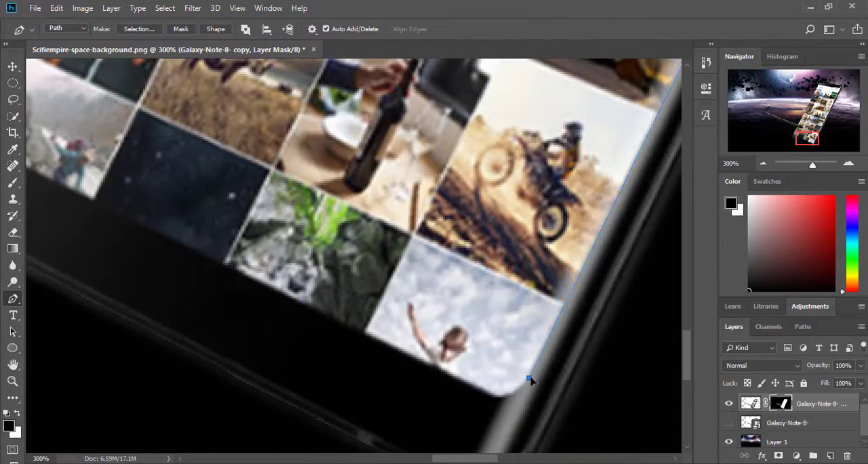
Step: Continue the path along the screen's lower edge, around the stylus tip and up the left edge, closing it at the upper-left corner
{"action": "left_click_drag", "start_coordinate": [807, 138], "coordinate": [790, 129]}
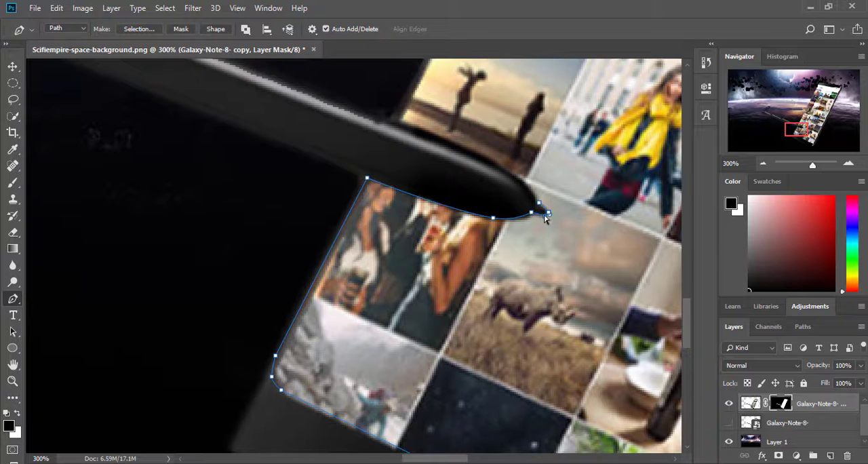
{"action": "scroll", "coordinate": [476, 159], "scroll_direction": "up", "scroll_amount": 10}
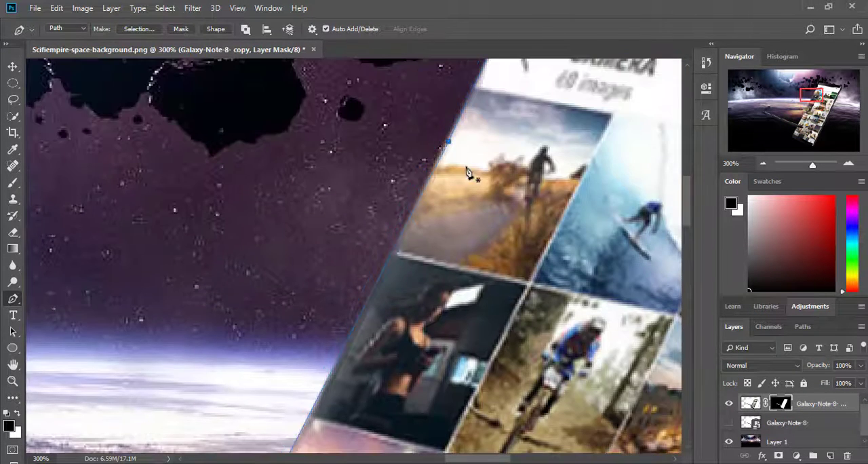
{"action": "left_click_drag", "start_coordinate": [448, 141], "coordinate": [450, 141]}
{"action": "scroll", "coordinate": [468, 141], "scroll_direction": "up", "scroll_amount": 3}
{"action": "left_click_drag", "start_coordinate": [520, 100], "coordinate": [522, 99]}
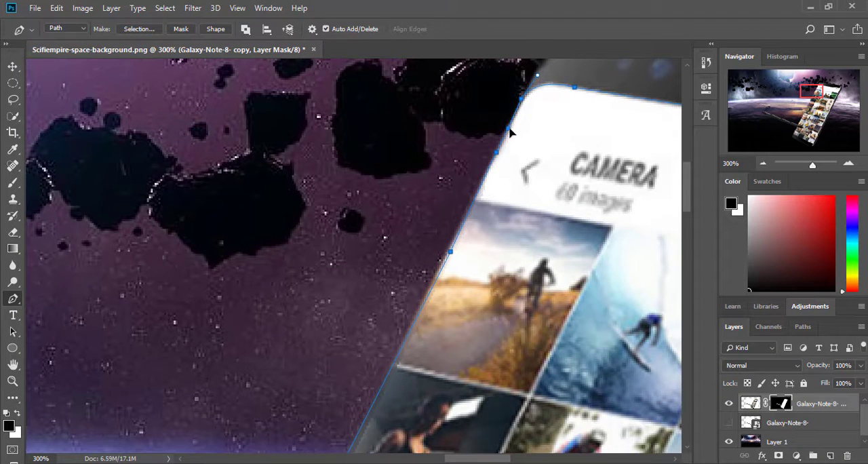
Step: Convert the closed screen path to a selection and paint out the phone's display inside it on the layer mask
{"action": "right_click", "coordinate": [511, 175]}
{"action": "left_click", "coordinate": [578, 240]}
{"action": "left_click", "coordinate": [491, 116]}
{"action": "right_click", "coordinate": [541, 154]}
{"action": "left_click", "coordinate": [576, 172]}
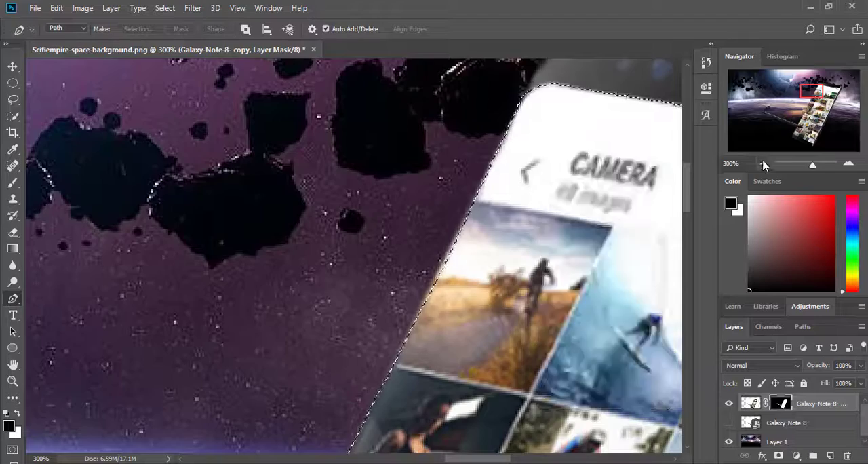
{"action": "left_click", "coordinate": [763, 163]}
{"action": "left_click", "coordinate": [763, 163]}
{"action": "left_click", "coordinate": [764, 163]}
{"action": "left_click", "coordinate": [763, 163]}
{"action": "left_click", "coordinate": [764, 163]}
{"action": "left_click", "coordinate": [13, 183]}
{"action": "mouse_move", "coordinate": [428, 188]}
{"action": "left_mouse_down"}
{"action": "mouse_move", "coordinate": [475, 192]}
{"action": "mouse_move", "coordinate": [377, 324]}
{"action": "mouse_move", "coordinate": [419, 333]}
{"action": "left_mouse_up"}
Step: Place nebula_by_snugsomeone from the image folder over the phone, rotated about -61 degrees to match its tilt
{"action": "left_click", "coordinate": [139, 463]}
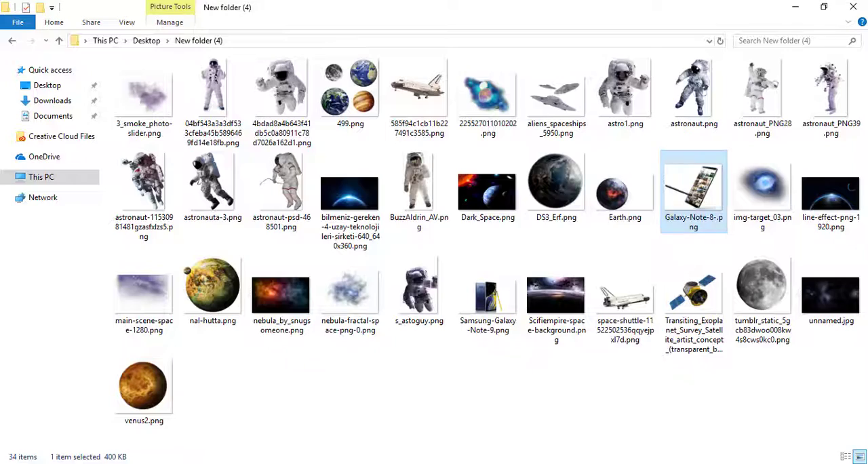
{"action": "left_click", "coordinate": [641, 404]}
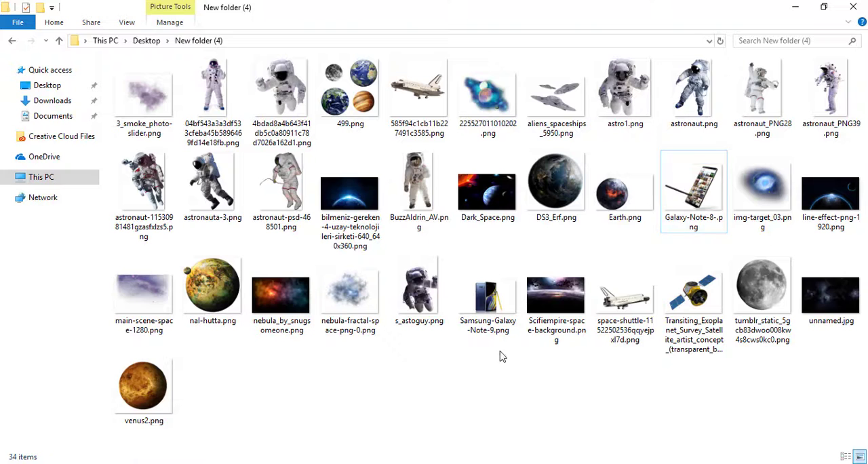
{"action": "left_click_drag", "start_coordinate": [280, 295], "coordinate": [424, 267]}
{"action": "left_click_drag", "start_coordinate": [597, 368], "coordinate": [533, 204]}
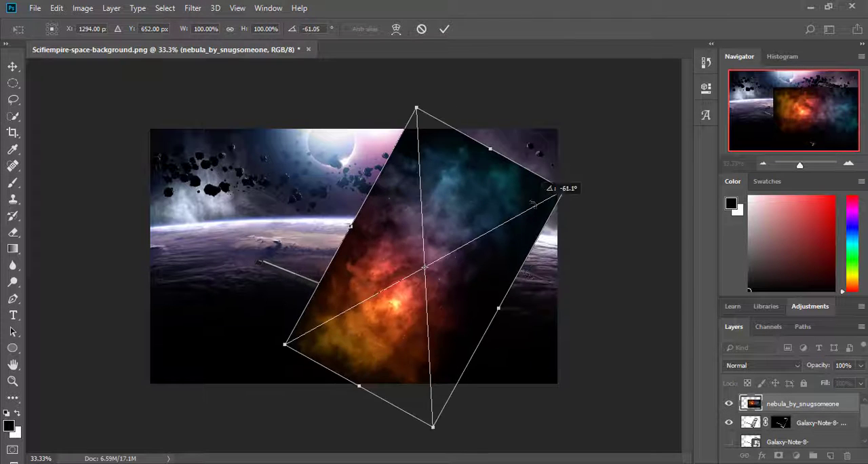
{"action": "key", "text": "Return"}
{"action": "left_click", "coordinate": [13, 83]}
{"action": "right_click", "coordinate": [387, 259]}
{"action": "left_click", "coordinate": [461, 378]}
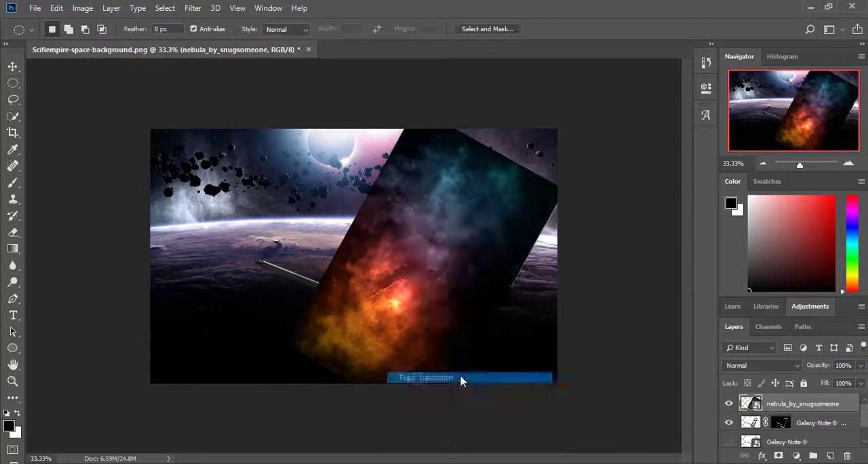
{"action": "left_click_drag", "start_coordinate": [433, 426], "coordinate": [434, 356]}
{"action": "key", "text": "ctrl+z"}
{"action": "key", "text": "Escape"}
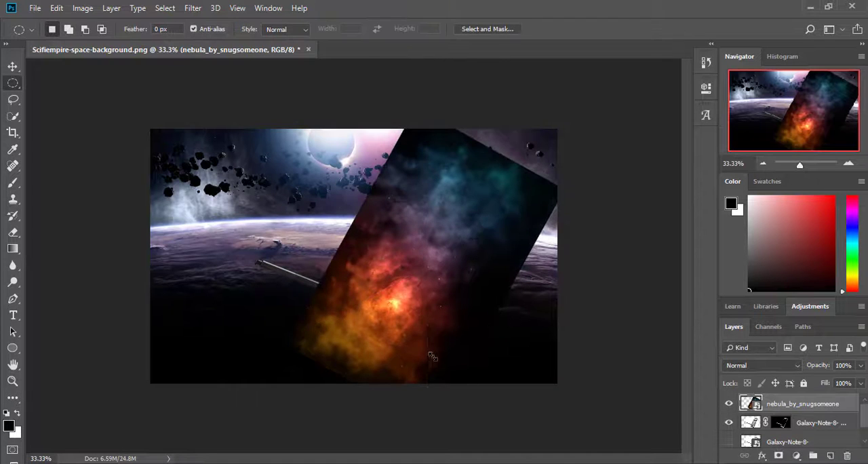
Step: Remove the placed nebula and place nebula_by_snugsomeone again over the phone, rotated about -60 degrees
{"action": "key", "text": "Delete"}
{"action": "key", "text": "ctrl+alt+z"}
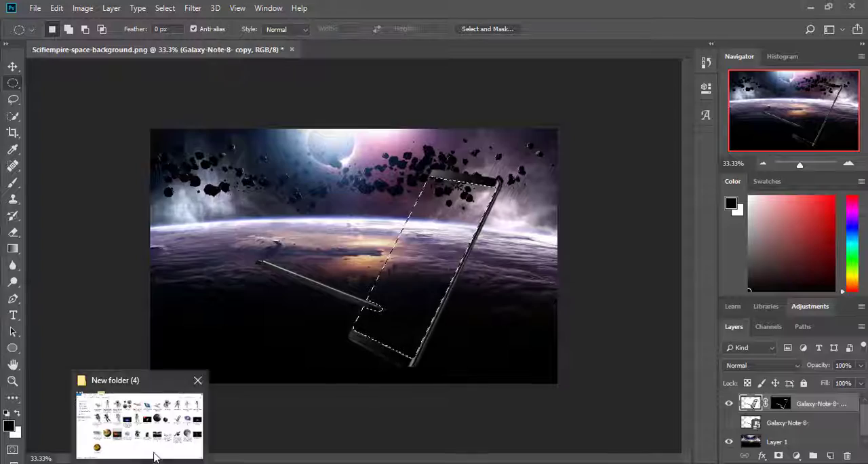
{"action": "left_click", "coordinate": [153, 448]}
{"action": "left_click_drag", "start_coordinate": [282, 291], "coordinate": [527, 290]}
{"action": "left_click_drag", "start_coordinate": [571, 360], "coordinate": [576, 188]}
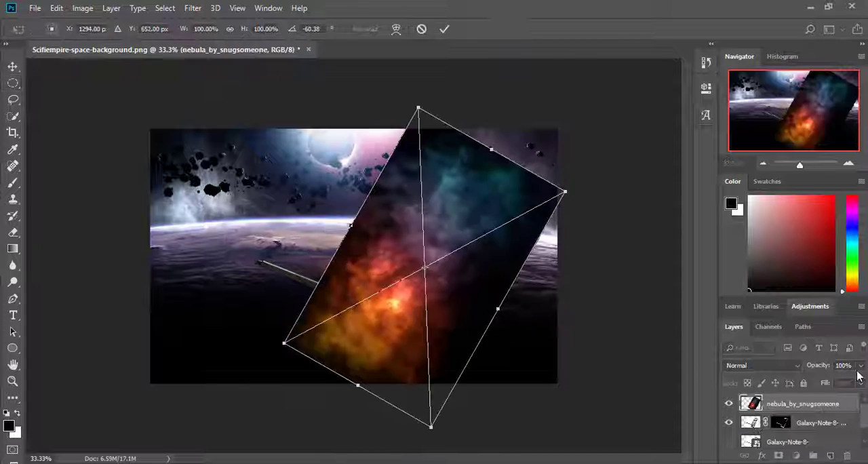
Step: Lower the nebula's opacity to 43%, scale it to about 71% and rotate it to about -63.5 degrees
{"action": "left_click", "coordinate": [860, 366]}
{"action": "left_click_drag", "start_coordinate": [862, 380], "coordinate": [827, 381]}
{"action": "left_click_drag", "start_coordinate": [800, 165], "coordinate": [800, 165]}
{"action": "left_click_drag", "start_coordinate": [428, 81], "coordinate": [432, 188]}
{"action": "left_click_drag", "start_coordinate": [572, 253], "coordinate": [568, 245]}
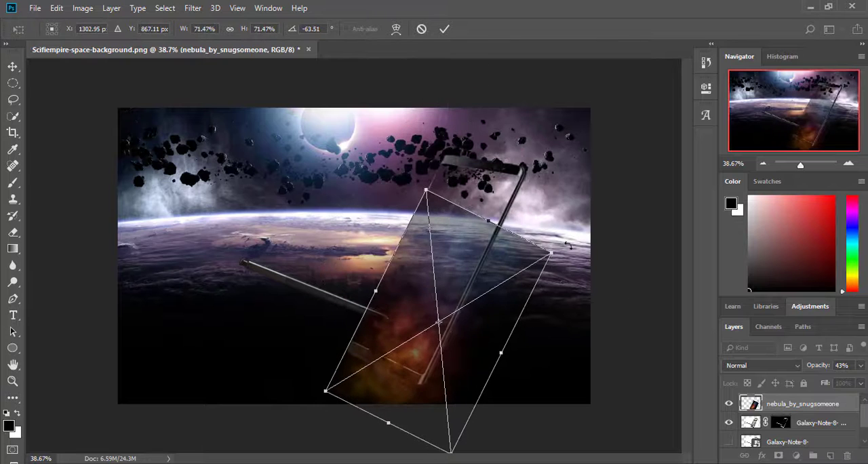
Step: Move, enlarge and rotate the nebula until it covers the whole phone screen, and apply the transform
{"action": "left_click_drag", "start_coordinate": [415, 283], "coordinate": [435, 249]}
{"action": "left_click_drag", "start_coordinate": [592, 205], "coordinate": [593, 207]}
{"action": "left_click_drag", "start_coordinate": [470, 419], "coordinate": [525, 174]}
{"action": "left_click_drag", "start_coordinate": [460, 320], "coordinate": [464, 381]}
{"action": "left_click_drag", "start_coordinate": [491, 234], "coordinate": [470, 257]}
{"action": "left_click_drag", "start_coordinate": [425, 100], "coordinate": [418, 123]}
{"action": "mouse_move", "coordinate": [448, 379]}
{"action": "left_mouse_down"}
{"action": "mouse_move", "coordinate": [442, 383]}
{"action": "mouse_move", "coordinate": [448, 382]}
{"action": "left_mouse_up"}
{"action": "mouse_move", "coordinate": [469, 257]}
{"action": "left_mouse_down"}
{"action": "mouse_move", "coordinate": [469, 270]}
{"action": "mouse_move", "coordinate": [470, 263]}
{"action": "left_mouse_up"}
{"action": "left_click", "coordinate": [15, 69]}
Step: Load the Galaxy-Note-8 copy layer's mask as a selection around the phone frame and stylus
{"action": "right_click", "coordinate": [780, 421]}
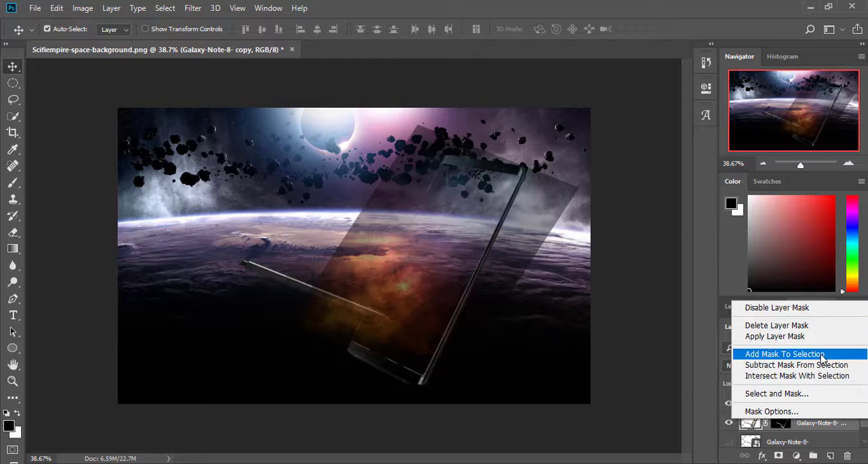
{"action": "left_click", "coordinate": [820, 393]}
{"action": "left_click", "coordinate": [803, 439]}
{"action": "left_click", "coordinate": [849, 163]}
{"action": "left_click", "coordinate": [848, 164]}
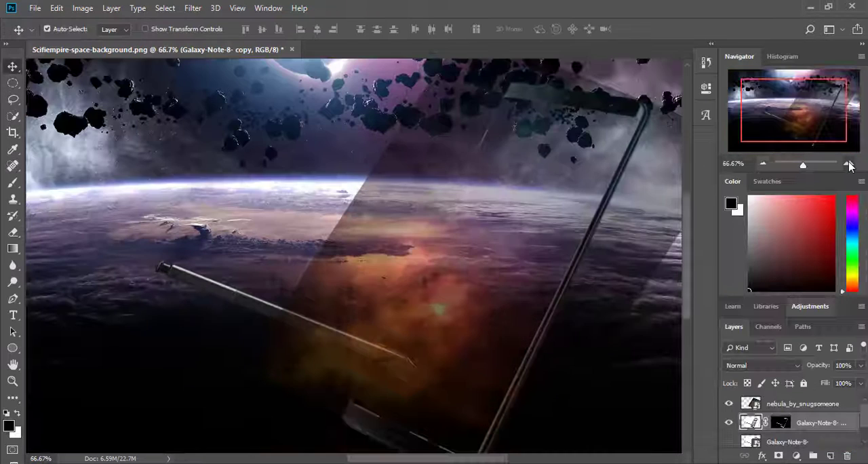
{"action": "right_click", "coordinate": [749, 423]}
{"action": "left_click", "coordinate": [760, 202]}
{"action": "right_click", "coordinate": [784, 423]}
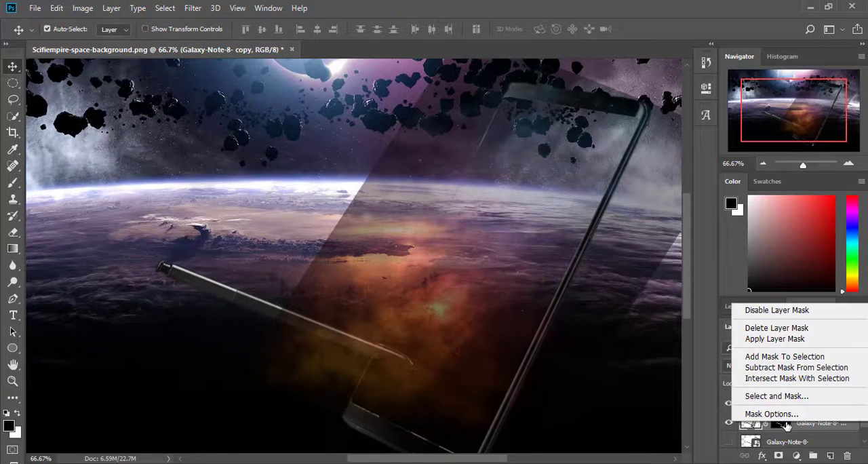
{"action": "left_click", "coordinate": [859, 372]}
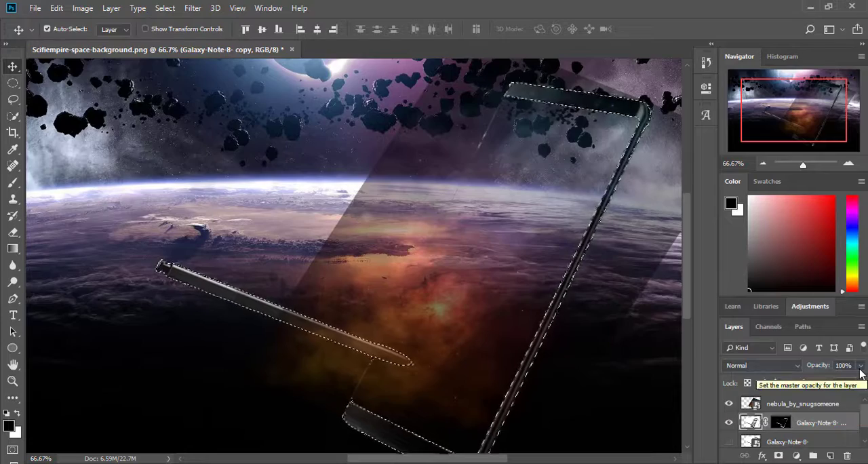
Step: Invert the selection and use it to add a layer mask to the nebula layer
{"action": "left_click", "coordinate": [164, 8]}
{"action": "left_click", "coordinate": [168, 9]}
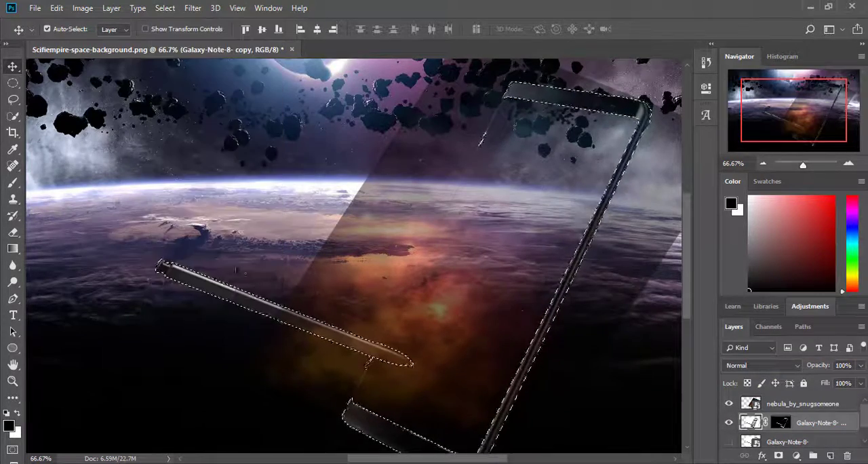
{"action": "left_click", "coordinate": [11, 231]}
{"action": "left_click", "coordinate": [813, 403]}
{"action": "left_click", "coordinate": [778, 456]}
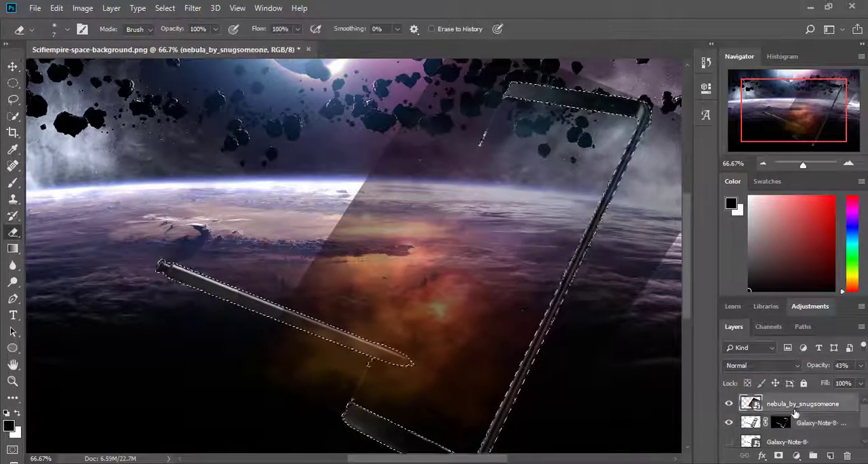
Step: Load the phone layer's mask as a selection again and target the nebula layer's mask for the brush
{"action": "left_click", "coordinate": [11, 183]}
{"action": "right_click", "coordinate": [781, 422]}
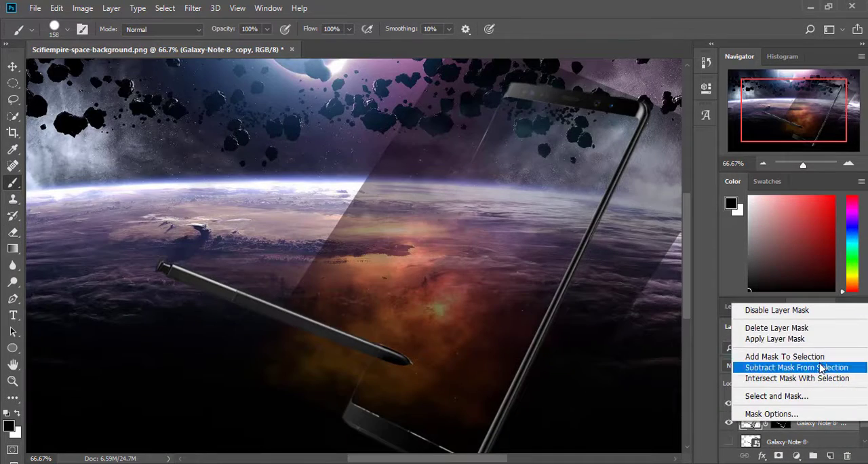
{"action": "left_click", "coordinate": [821, 357]}
{"action": "left_click", "coordinate": [805, 404]}
{"action": "left_click", "coordinate": [782, 404]}
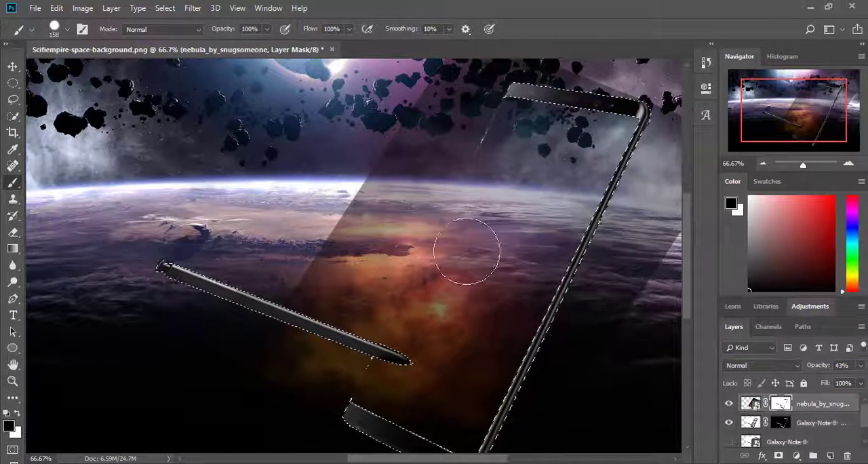
Step: Fill the selected frame and stylus with black on the nebula mask, deselect, and paint out some nebula beyond the phone's left edge
{"action": "key", "text": "alt+BackSpace"}
{"action": "key", "text": "x"}
{"action": "key", "text": "ctrl+d"}
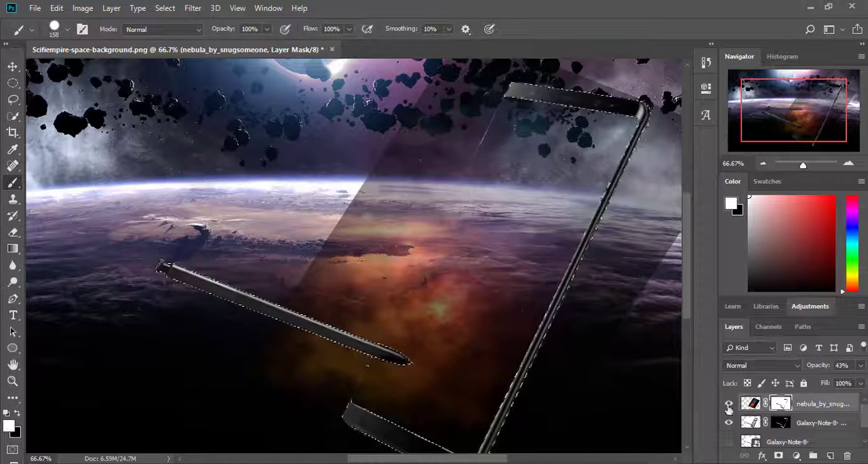
{"action": "left_click_drag", "start_coordinate": [387, 198], "coordinate": [263, 356]}
{"action": "scroll", "coordinate": [442, 41], "scroll_direction": "up", "scroll_amount": 1}
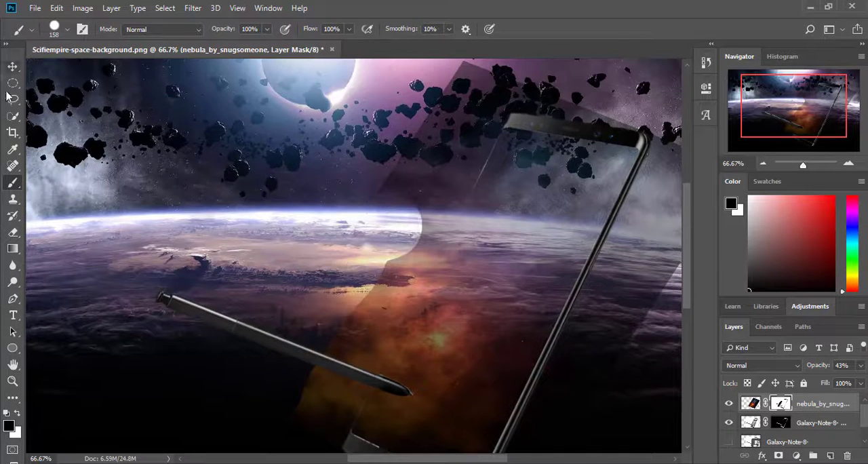
Step: Set the nebula layer's opacity to 0% and trace a closed Pen path around the phone
{"action": "left_click", "coordinate": [13, 298]}
{"action": "left_click", "coordinate": [849, 163]}
{"action": "left_click", "coordinate": [860, 366]}
{"action": "left_click_drag", "start_coordinate": [827, 380], "coordinate": [796, 381]}
{"action": "mouse_move", "coordinate": [767, 119]}
{"action": "left_mouse_down"}
{"action": "mouse_move", "coordinate": [787, 121]}
{"action": "mouse_move", "coordinate": [781, 112]}
{"action": "left_mouse_up"}
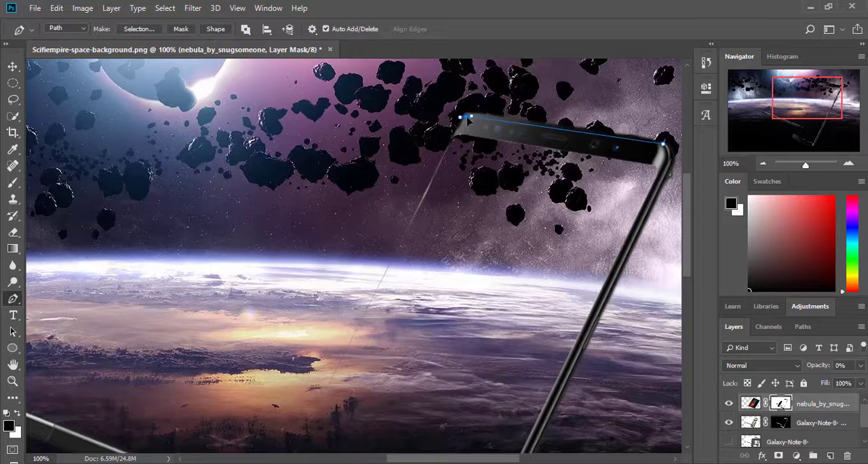
{"action": "mouse_move", "coordinate": [831, 107]}
{"action": "left_mouse_down"}
{"action": "mouse_move", "coordinate": [805, 141]}
{"action": "mouse_move", "coordinate": [836, 117]}
{"action": "left_mouse_up"}
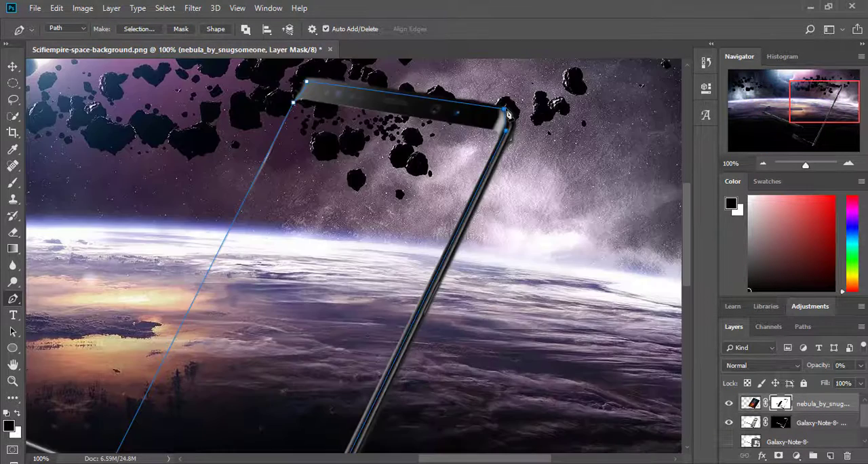
Step: Convert the phone path to a selection and restore the nebula layer's opacity to 100%
{"action": "right_click", "coordinate": [473, 141]}
{"action": "left_click", "coordinate": [552, 196]}
{"action": "key", "text": "Return"}
{"action": "left_click", "coordinate": [860, 366]}
{"action": "left_click_drag", "start_coordinate": [800, 380], "coordinate": [861, 380]}
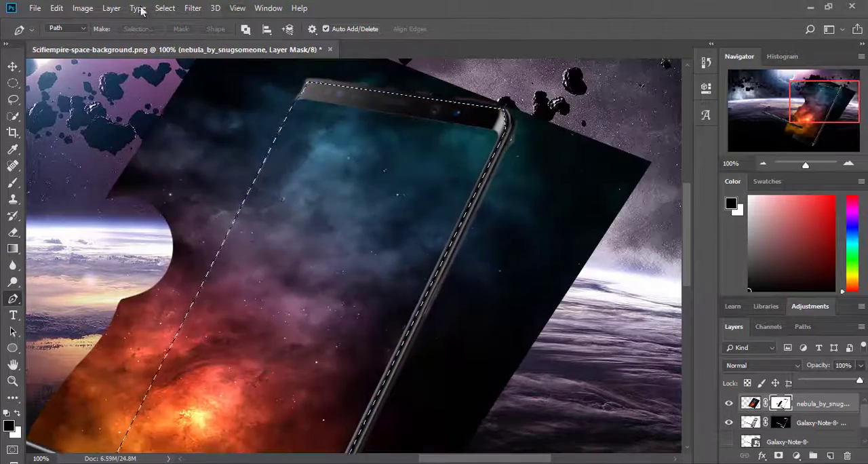
Step: Invert the selection and paint the nebula outside the phone black on its mask with the 158 px brush
{"action": "left_click", "coordinate": [165, 8]}
{"action": "left_click", "coordinate": [177, 61]}
{"action": "left_click", "coordinate": [13, 183]}
{"action": "mouse_move", "coordinate": [160, 244]}
{"action": "left_mouse_down"}
{"action": "mouse_move", "coordinate": [223, 149]}
{"action": "mouse_move", "coordinate": [68, 414]}
{"action": "left_mouse_up"}
{"action": "mouse_move", "coordinate": [434, 75]}
{"action": "left_mouse_down"}
{"action": "mouse_move", "coordinate": [521, 178]}
{"action": "mouse_move", "coordinate": [447, 407]}
{"action": "left_mouse_up"}
{"action": "left_click_drag", "start_coordinate": [826, 105], "coordinate": [824, 136]}
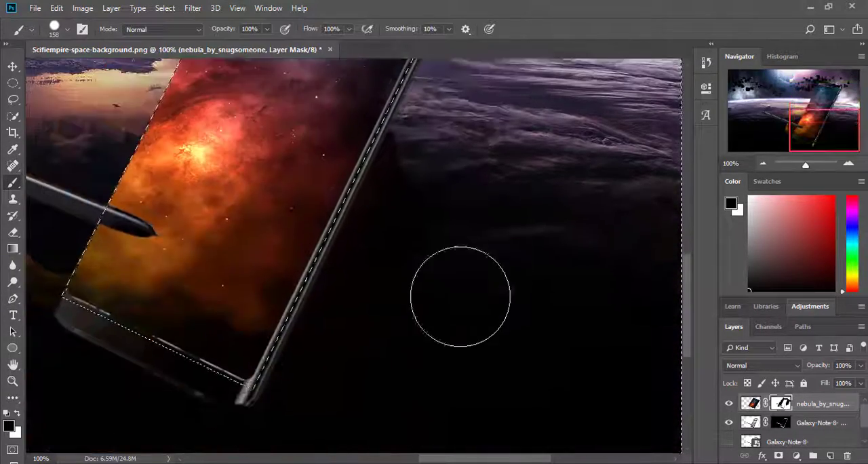
{"action": "scroll", "coordinate": [74, 174], "scroll_direction": "up", "scroll_amount": 5}
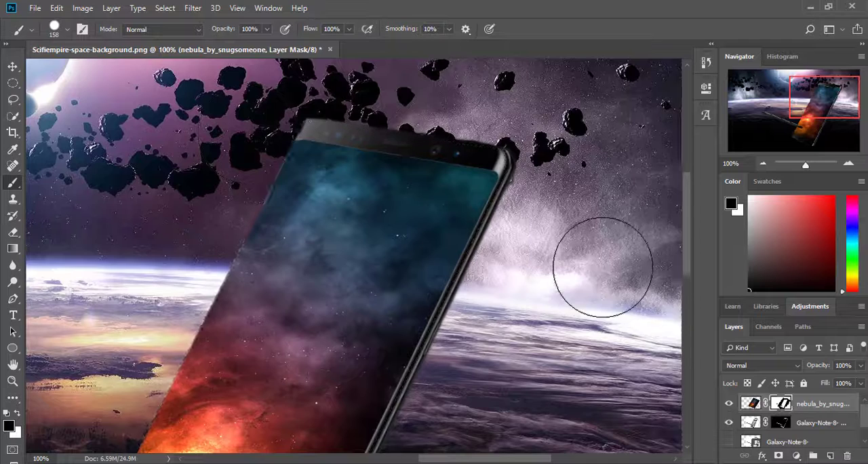
Step: Target the phone layer's mask and set the Hard Round brush to 10 px for the screen's lower edge
{"action": "scroll", "coordinate": [602, 267], "scroll_direction": "down", "scroll_amount": 5}
{"action": "left_click", "coordinate": [781, 423]}
{"action": "left_click", "coordinate": [55, 30]}
{"action": "left_click_drag", "start_coordinate": [86, 72], "coordinate": [74, 72]}
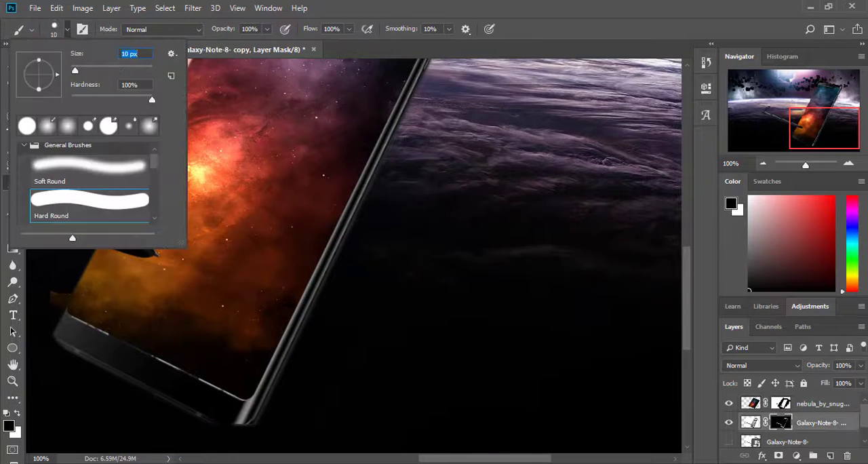
{"action": "left_click", "coordinate": [848, 164]}
{"action": "left_click", "coordinate": [848, 163]}
{"action": "left_click_drag", "start_coordinate": [832, 131], "coordinate": [815, 146]}
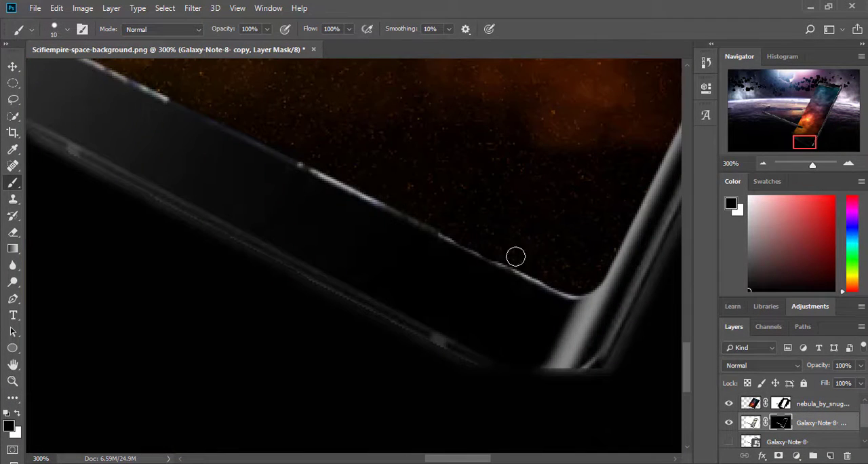
Step: Paint out the bright line along the phone screen's lower edge with a Soft Round brush on the phone mask
{"action": "left_click", "coordinate": [67, 30]}
{"action": "left_click", "coordinate": [86, 170]}
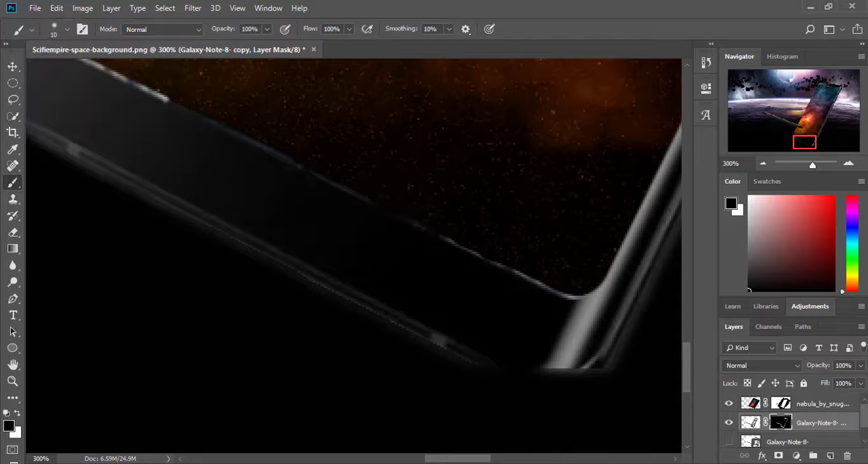
{"action": "left_click_drag", "start_coordinate": [551, 292], "coordinate": [580, 297]}
{"action": "left_click_drag", "start_coordinate": [809, 147], "coordinate": [793, 139]}
{"action": "left_click_drag", "start_coordinate": [593, 312], "coordinate": [544, 282]}
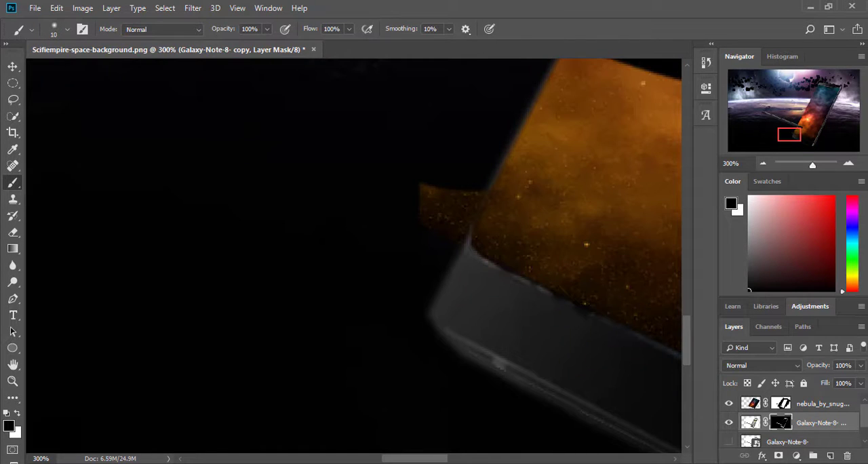
Step: Paint out the leftover nebula beside the phone's lower-left corner on the nebula mask
{"action": "left_click", "coordinate": [781, 404]}
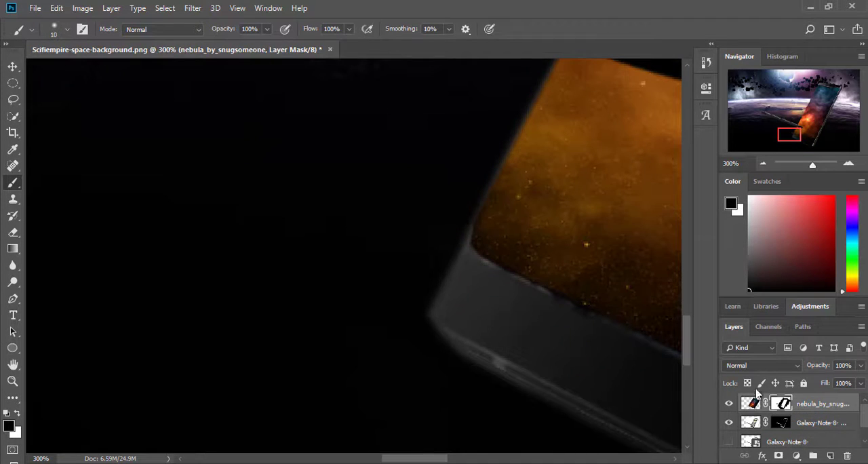
{"action": "left_click", "coordinate": [781, 423]}
{"action": "left_click", "coordinate": [764, 164]}
{"action": "left_click", "coordinate": [764, 164]}
{"action": "left_click", "coordinate": [764, 164]}
{"action": "left_click", "coordinate": [764, 164]}
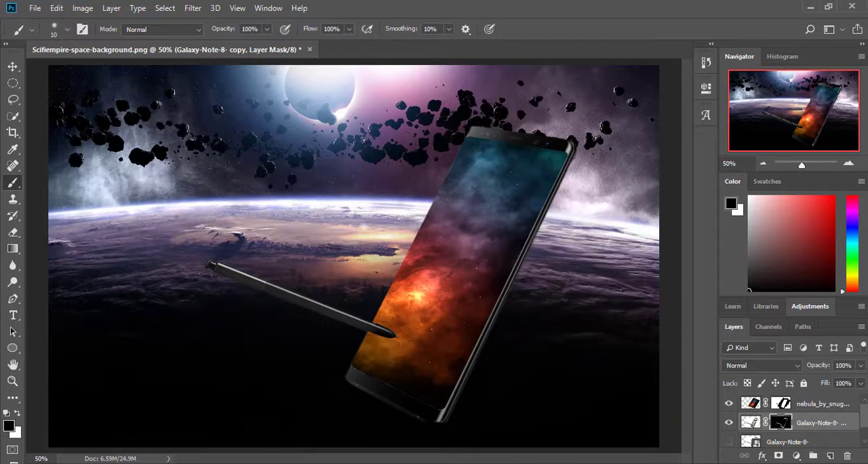
Step: Place astronaut.png from the image folder above the nebula layer, overlapping the phone's left edge
{"action": "key", "text": "alt+bracketright"}
{"action": "mouse_move", "coordinate": [142, 463]}
{"action": "left_click", "coordinate": [139, 426]}
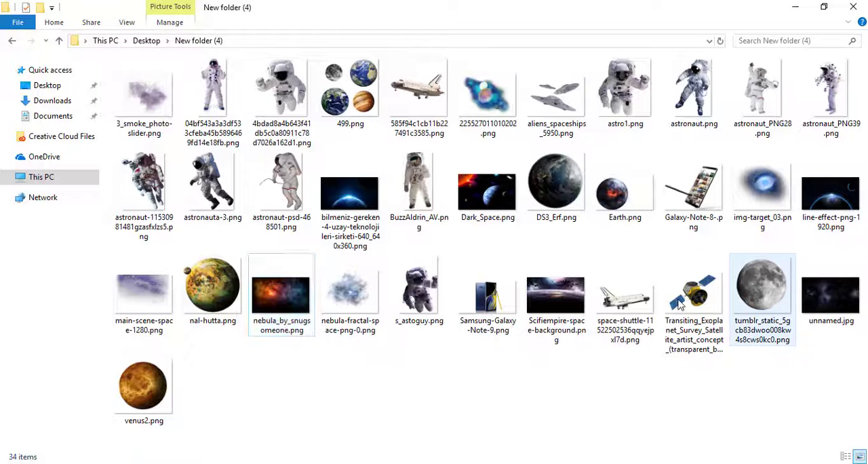
{"action": "left_click_drag", "start_coordinate": [707, 72], "coordinate": [435, 199]}
{"action": "left_click", "coordinate": [13, 66]}
{"action": "key", "text": "Return"}
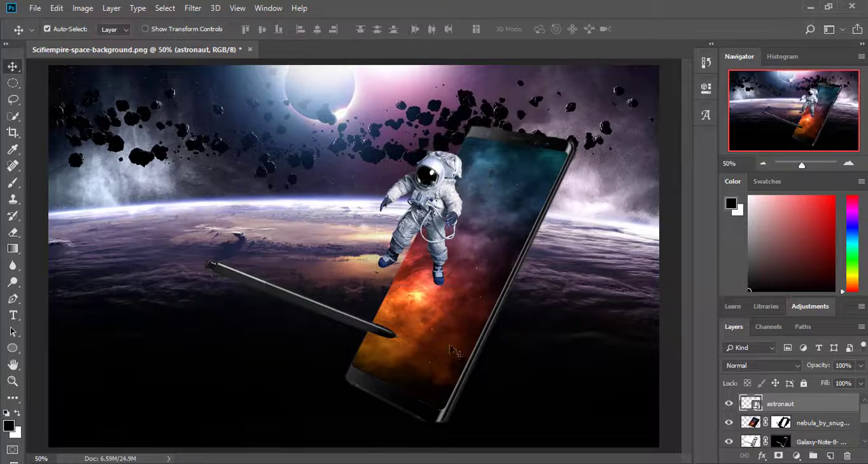
Step: Duplicate the astronaut layer under the name astronaut copy
{"action": "left_click", "coordinate": [829, 429]}
{"action": "left_click", "coordinate": [821, 410]}
{"action": "right_click", "coordinate": [823, 414]}
{"action": "left_click", "coordinate": [730, 44]}
{"action": "left_click", "coordinate": [539, 121]}
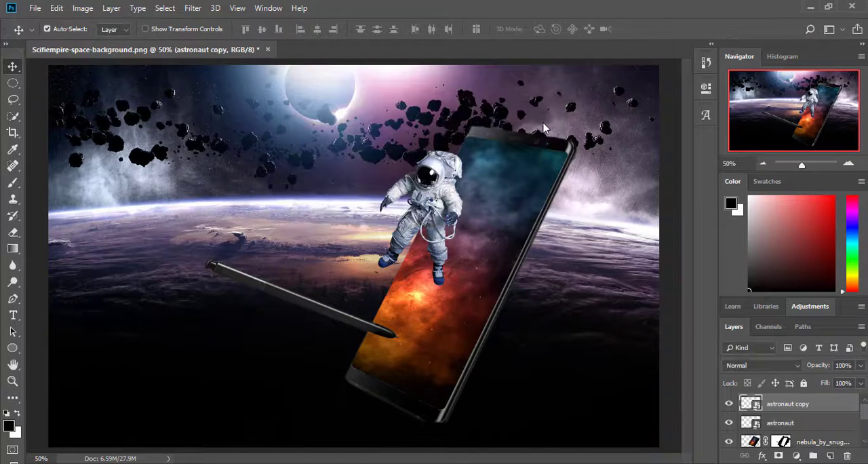
Step: Clip the original astronaut layer to the nebula layer with a clipping mask
{"action": "left_click", "coordinate": [810, 423]}
{"action": "right_click", "coordinate": [814, 423]}
{"action": "left_click", "coordinate": [775, 266]}
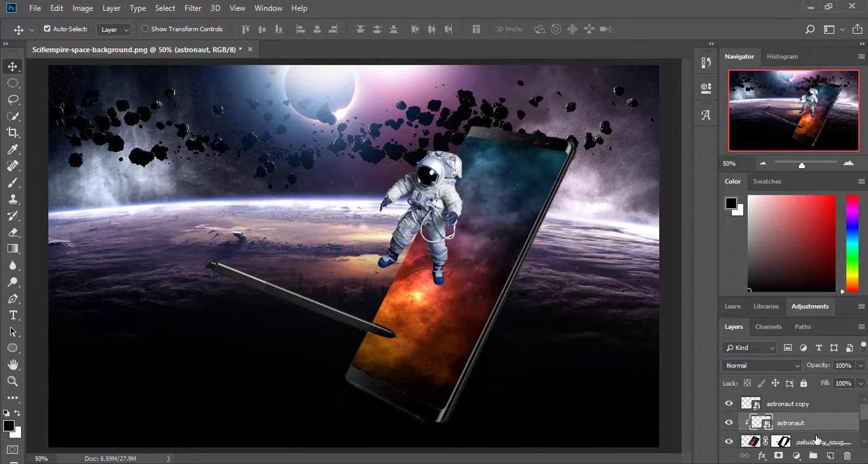
{"action": "right_click", "coordinate": [820, 441]}
{"action": "left_click", "coordinate": [801, 420]}
Step: Hide the astronaut copy layer and lower the clipped astronaut layer's opacity to about 78%
{"action": "scroll", "coordinate": [802, 434], "scroll_direction": "down", "scroll_amount": 2}
{"action": "scroll", "coordinate": [802, 434], "scroll_direction": "up", "scroll_amount": 2}
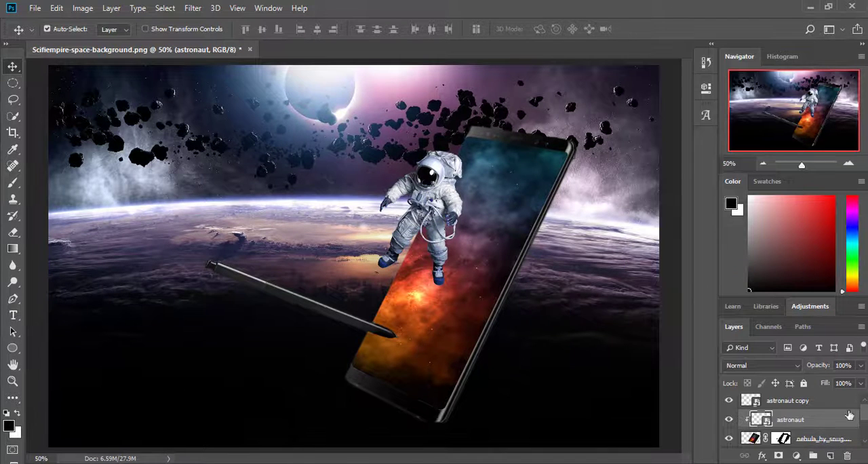
{"action": "left_click", "coordinate": [728, 400]}
{"action": "left_click_drag", "start_coordinate": [860, 365], "coordinate": [854, 381]}
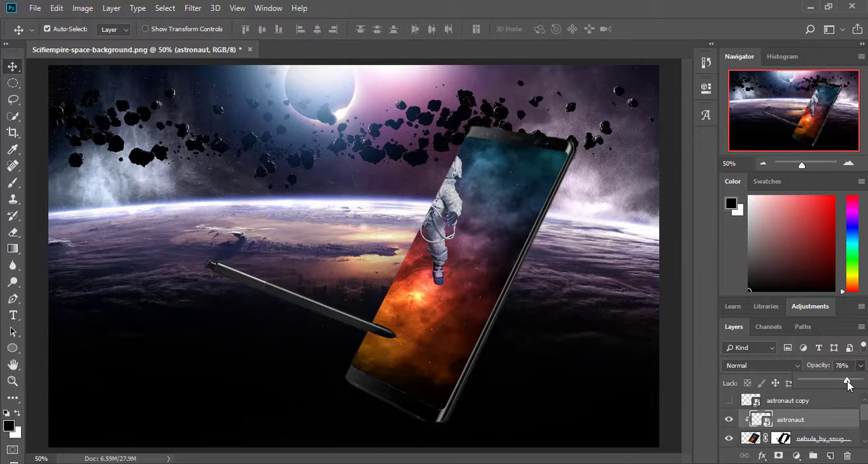
Step: Create a new layer above the clipped astronaut and choose the Soft Round Pressure Opacity brush at 171 px
{"action": "left_click", "coordinate": [830, 456]}
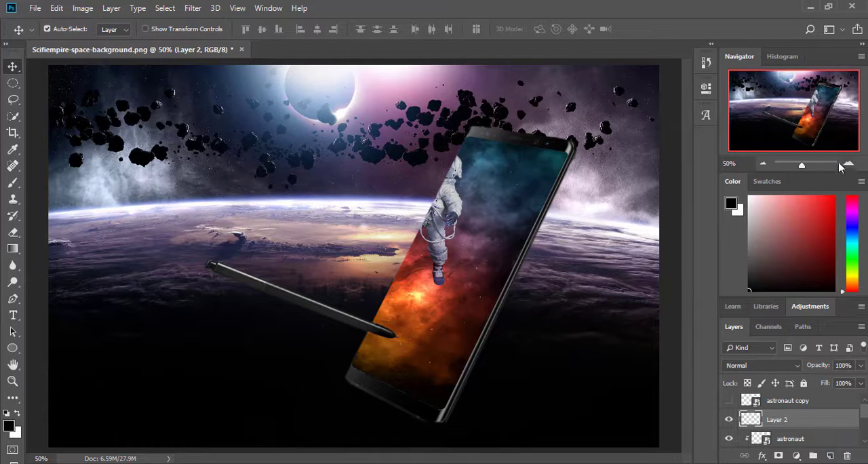
{"action": "left_click", "coordinate": [848, 164]}
{"action": "left_click", "coordinate": [12, 182]}
{"action": "left_click", "coordinate": [67, 30]}
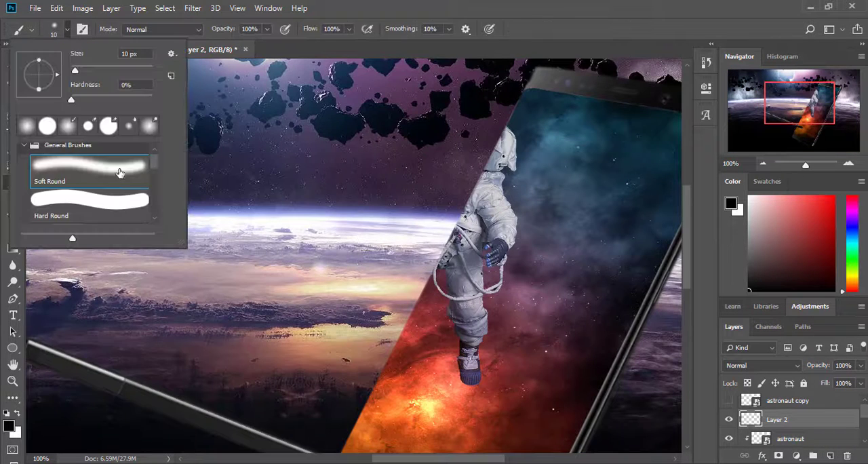
{"action": "left_click_drag", "start_coordinate": [153, 162], "coordinate": [153, 191]}
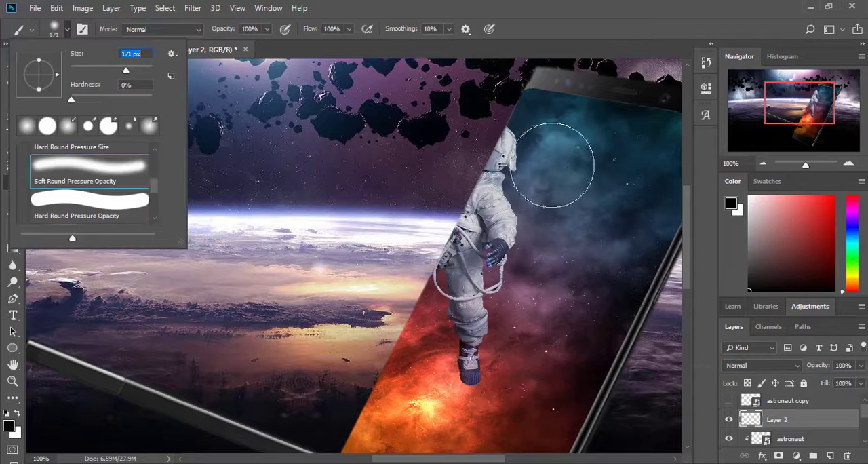
Step: Paint soft grey-blue over the clipped astronaut's upper body and yellow and orange over the lower body on the new layer
{"action": "left_click", "coordinate": [731, 204]}
{"action": "left_click_drag", "start_coordinate": [538, 139], "coordinate": [693, 193]}
{"action": "left_click", "coordinate": [364, 314]}
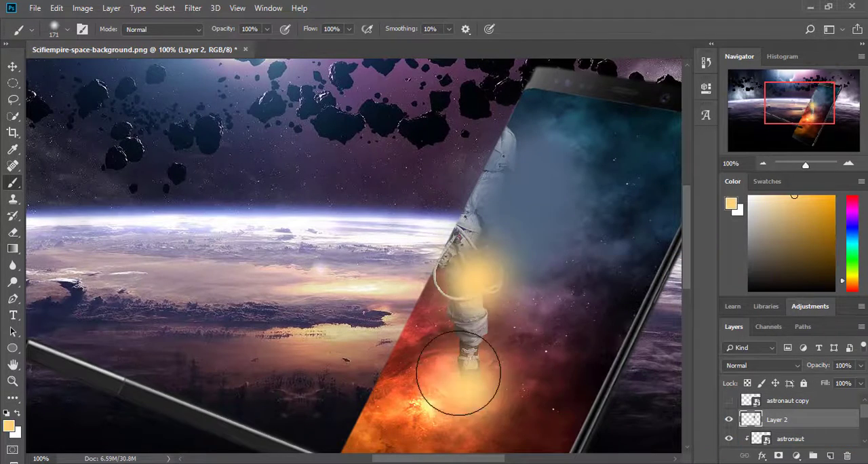
{"action": "mouse_move", "coordinate": [459, 378]}
{"action": "left_mouse_down"}
{"action": "mouse_move", "coordinate": [427, 355]}
{"action": "mouse_move", "coordinate": [465, 343]}
{"action": "left_mouse_up"}
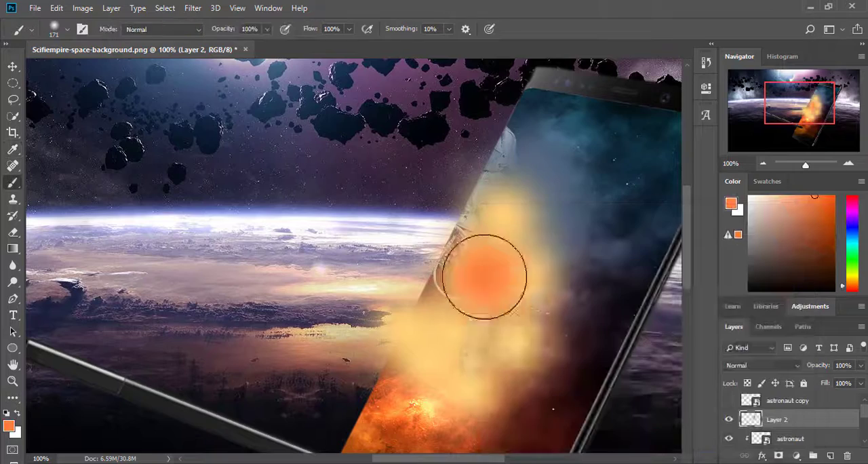
{"action": "left_click_drag", "start_coordinate": [484, 271], "coordinate": [475, 366]}
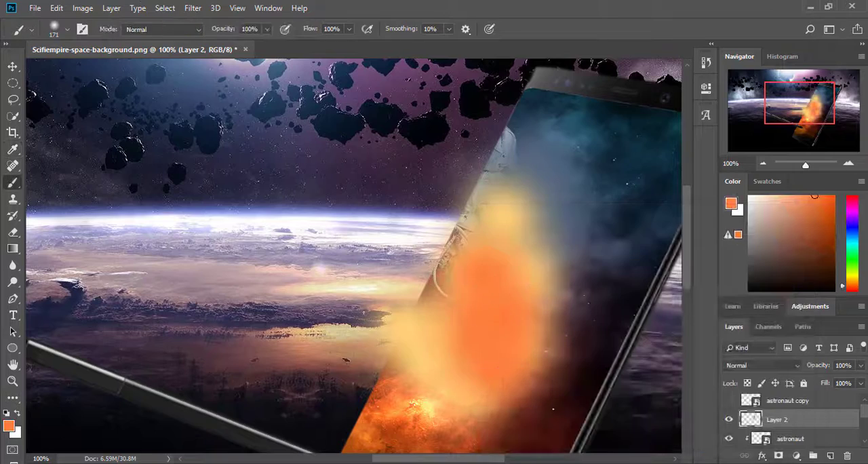
Step: Apply a Gaussian Blur with a radius of 81.2 pixels to the painted colours on Layer 2
{"action": "left_click", "coordinate": [215, 8]}
{"action": "mouse_move", "coordinate": [193, 8]}
{"action": "mouse_move", "coordinate": [305, 152]}
{"action": "left_click", "coordinate": [780, 135]}
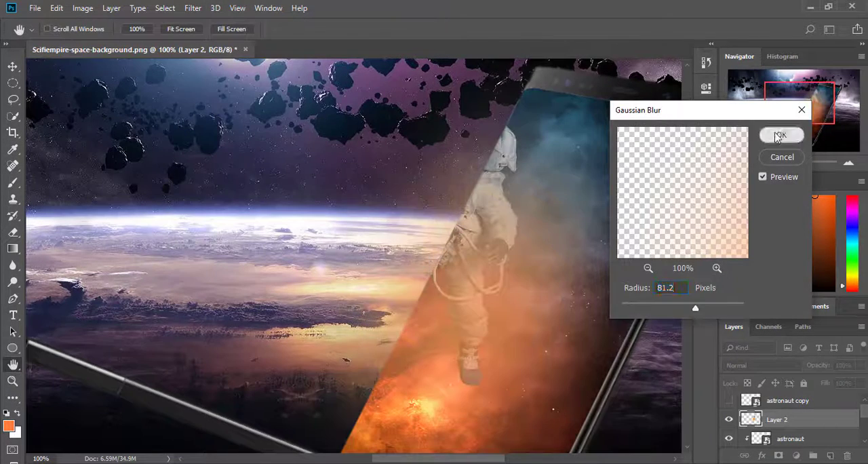
Step: Clip Layer 2 to the layers beneath with a clipping mask and lower its opacity to 65%
{"action": "right_click", "coordinate": [793, 420]}
{"action": "left_click", "coordinate": [732, 224]}
{"action": "left_click", "coordinate": [861, 365]}
{"action": "left_click_drag", "start_coordinate": [863, 381], "coordinate": [840, 383]}
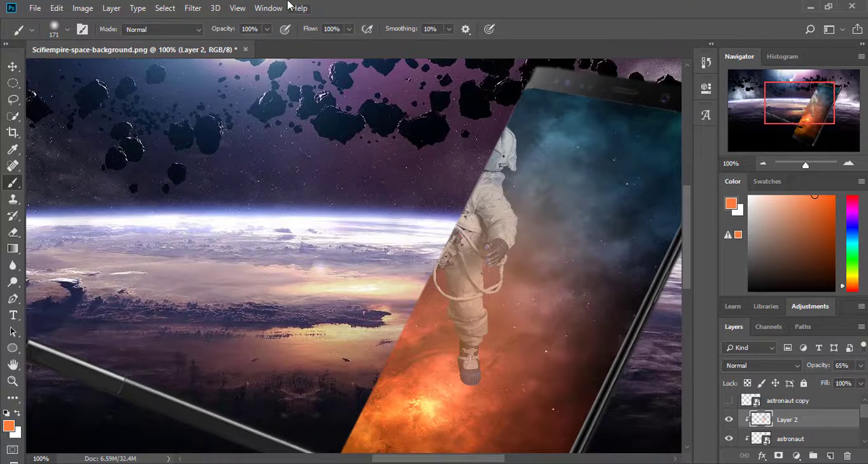
Step: Show the astronaut copy layer and place it beneath the Galaxy-Note-8 layers, directly above Layer 1
{"action": "left_click", "coordinate": [790, 403]}
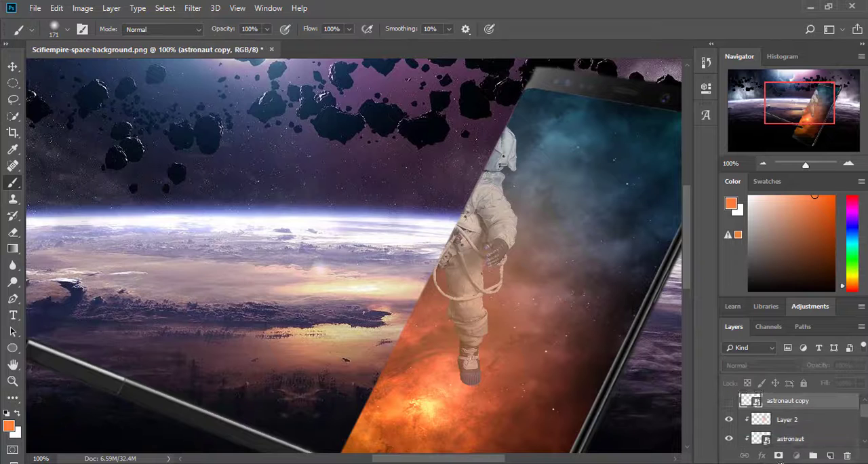
{"action": "left_click_drag", "start_coordinate": [780, 463], "coordinate": [798, 429]}
{"action": "left_click", "coordinate": [729, 419]}
{"action": "scroll", "coordinate": [509, 270], "scroll_direction": "down", "scroll_amount": 3}
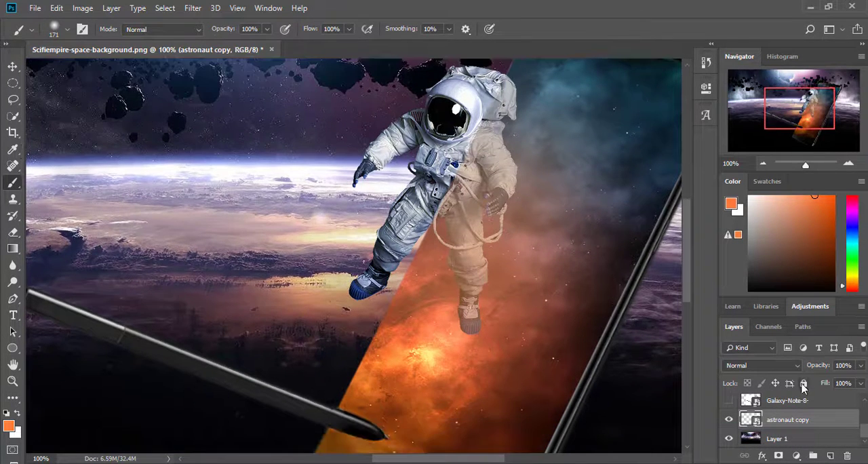
Step: Place the Earth image into the composite directly above the astronaut copy layer
{"action": "scroll", "coordinate": [504, 269], "scroll_direction": "up", "scroll_amount": 6}
{"action": "scroll", "coordinate": [649, 280], "scroll_direction": "down", "scroll_amount": 8}
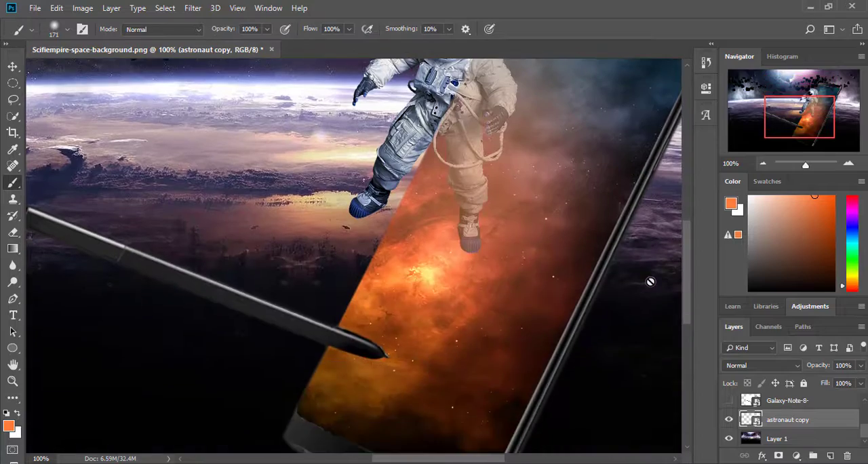
{"action": "scroll", "coordinate": [649, 281], "scroll_direction": "up", "scroll_amount": 1}
{"action": "mouse_move", "coordinate": [139, 463]}
{"action": "left_click", "coordinate": [139, 426]}
{"action": "left_click_drag", "start_coordinate": [614, 194], "coordinate": [323, 202]}
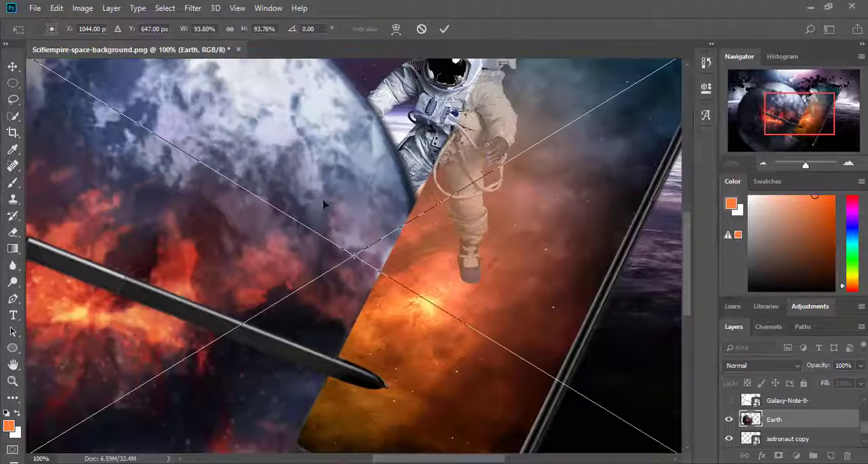
Step: Scale the Earth down to a small planet near the stylus's upper end and rasterize its layer
{"action": "left_click", "coordinate": [762, 163]}
{"action": "left_click", "coordinate": [763, 164]}
{"action": "left_click", "coordinate": [763, 163]}
{"action": "left_click_drag", "start_coordinate": [577, 143], "coordinate": [477, 270]}
{"action": "left_click_drag", "start_coordinate": [512, 391], "coordinate": [452, 355]}
{"action": "left_click_drag", "start_coordinate": [340, 318], "coordinate": [260, 261]}
{"action": "key", "text": "Return"}
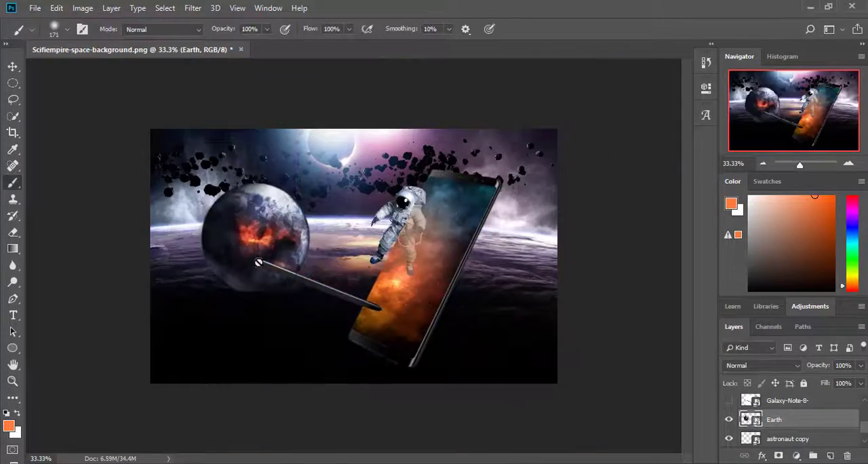
{"action": "left_click", "coordinate": [260, 261]}
{"action": "left_click", "coordinate": [411, 201]}
Step: Move the Earth onto the phone and raise its layer above Layer 2
{"action": "left_click", "coordinate": [12, 66]}
{"action": "left_click_drag", "start_coordinate": [259, 229], "coordinate": [418, 283]}
{"action": "left_click_drag", "start_coordinate": [774, 419], "coordinate": [796, 395]}
Step: Shrink the Earth to a tiny planet, position it in the phone screen's upper part and set its opacity to 42%
{"action": "left_click", "coordinate": [13, 82]}
{"action": "right_click", "coordinate": [443, 297]}
{"action": "left_click", "coordinate": [482, 211]}
{"action": "left_click_drag", "start_coordinate": [489, 345], "coordinate": [353, 282]}
{"action": "left_click", "coordinate": [13, 66]}
{"action": "left_click", "coordinate": [398, 187]}
{"action": "left_click_drag", "start_coordinate": [360, 300], "coordinate": [376, 316]}
{"action": "left_click", "coordinate": [376, 316]}
{"action": "key", "text": "ctrl+z"}
{"action": "left_click_drag", "start_coordinate": [353, 284], "coordinate": [461, 197]}
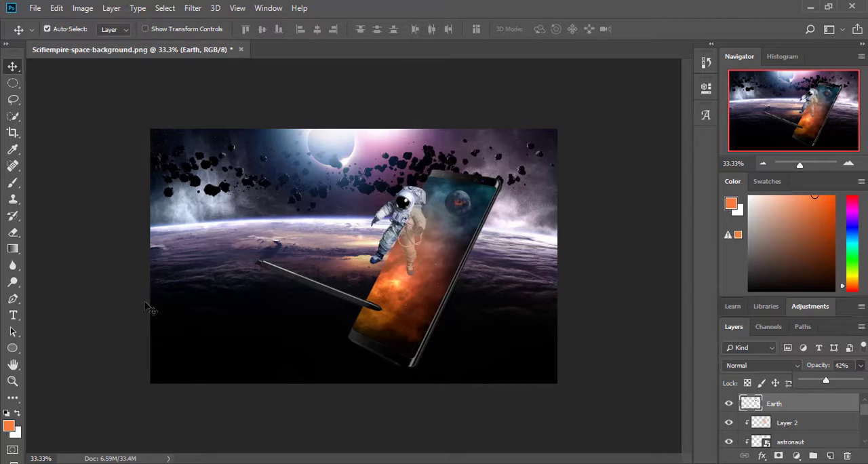
{"action": "left_click", "coordinate": [226, 376]}
{"action": "left_click", "coordinate": [142, 452]}
{"action": "left_click_drag", "start_coordinate": [137, 177], "coordinate": [400, 306]}
{"action": "key", "text": "Return"}
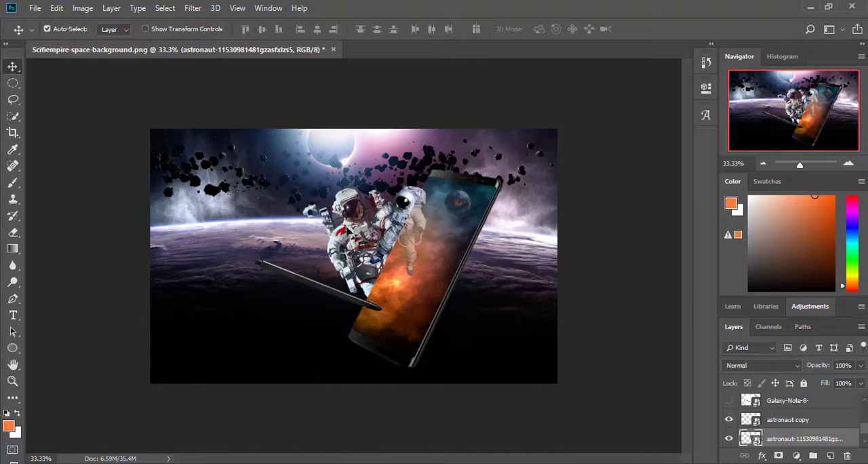
{"action": "left_click_drag", "start_coordinate": [804, 438], "coordinate": [800, 402]}
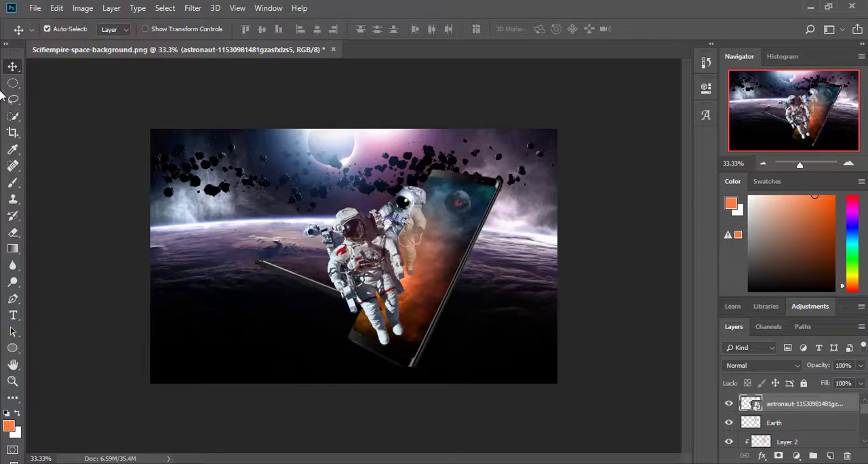
Step: Scale the new astronaut down over the phone's lower end and duplicate its layer
{"action": "key", "text": "ctrl+t"}
{"action": "left_click_drag", "start_coordinate": [406, 345], "coordinate": [389, 322]}
{"action": "left_click_drag", "start_coordinate": [352, 264], "coordinate": [384, 300]}
{"action": "left_click_drag", "start_coordinate": [423, 243], "coordinate": [441, 256]}
{"action": "left_click_drag", "start_coordinate": [385, 302], "coordinate": [389, 321]}
{"action": "key", "text": "Return"}
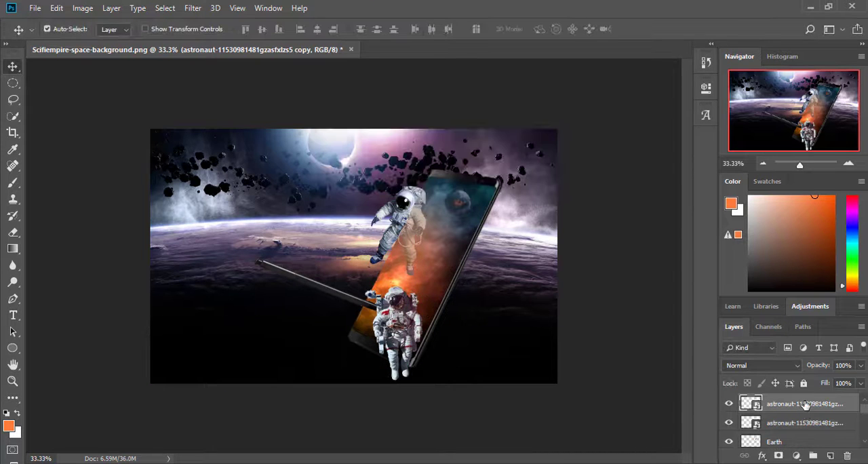
{"action": "left_click_drag", "start_coordinate": [805, 404], "coordinate": [809, 355]}
{"action": "left_click", "coordinate": [848, 164]}
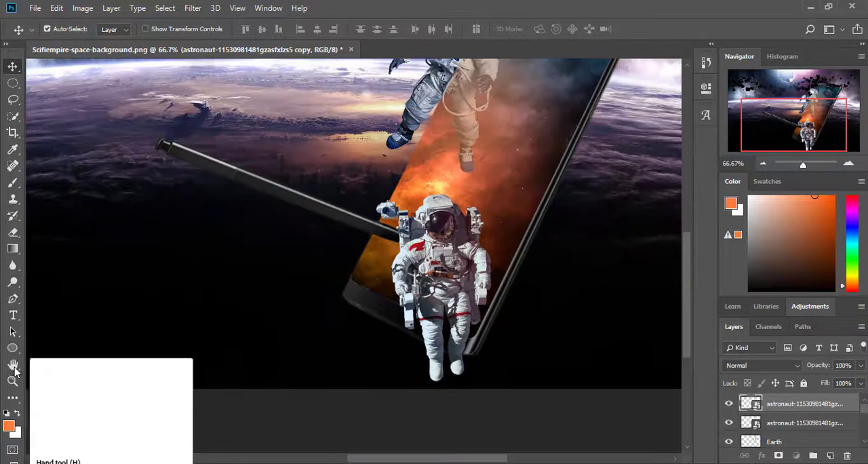
Step: Try adding a layer mask to the duplicated astronaut and painting on it
{"action": "left_click", "coordinate": [777, 455]}
{"action": "key", "text": "b"}
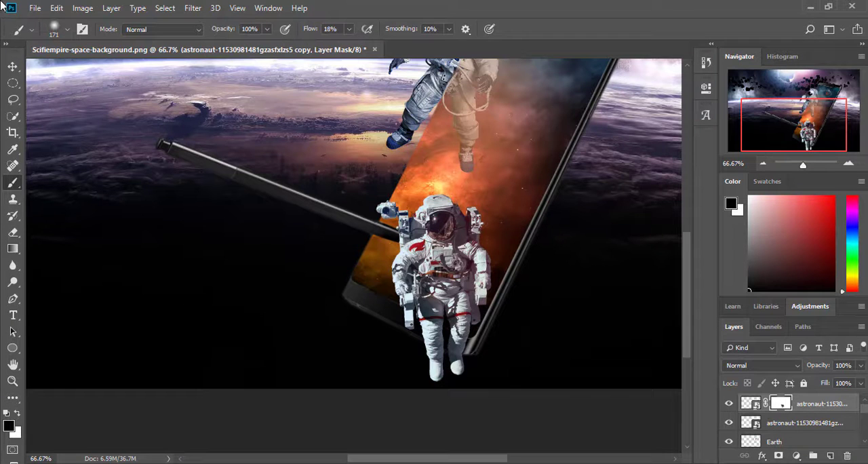
{"action": "key", "text": "ctrl+z"}
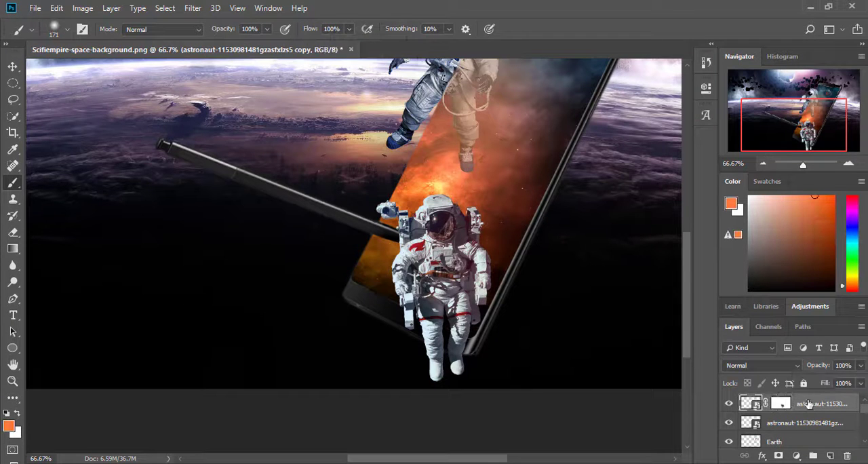
Step: Add a layer mask to the original new astronaut and paint black at 38% opacity over its helmet, with the duplicate hidden
{"action": "left_click", "coordinate": [810, 425]}
{"action": "left_click", "coordinate": [778, 455]}
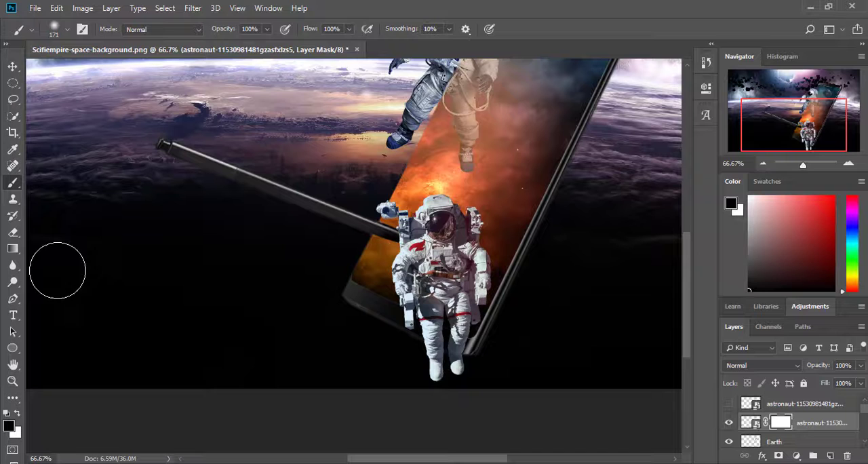
{"action": "left_click", "coordinate": [268, 30]}
{"action": "left_click_drag", "start_coordinate": [271, 46], "coordinate": [231, 46]}
{"action": "left_click", "coordinate": [445, 217]}
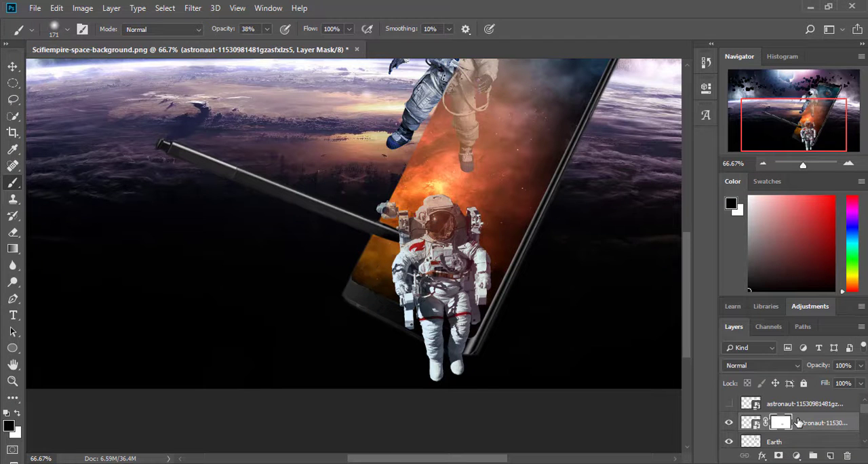
Step: Move the masked astronaut layer directly above Layer 2 and clip it to the nebula group with a clipping mask
{"action": "mouse_move", "coordinate": [800, 423]}
{"action": "left_mouse_down"}
{"action": "mouse_move", "coordinate": [805, 432]}
{"action": "mouse_move", "coordinate": [805, 402]}
{"action": "mouse_move", "coordinate": [805, 415]}
{"action": "left_mouse_up"}
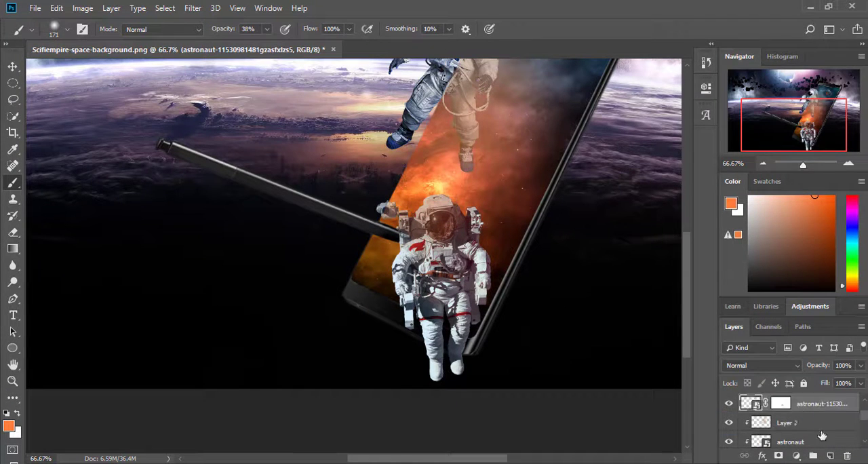
{"action": "right_click", "coordinate": [817, 404]}
{"action": "left_click", "coordinate": [748, 266]}
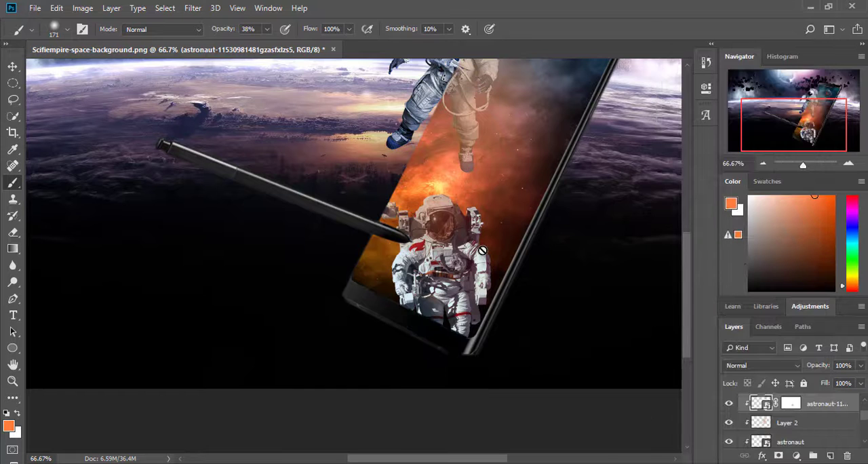
Step: Scale the clipped astronaut down and reposition it on the lower part of the phone screen, beside the stylus tip
{"action": "key", "text": "m"}
{"action": "key", "text": "ctrl+t"}
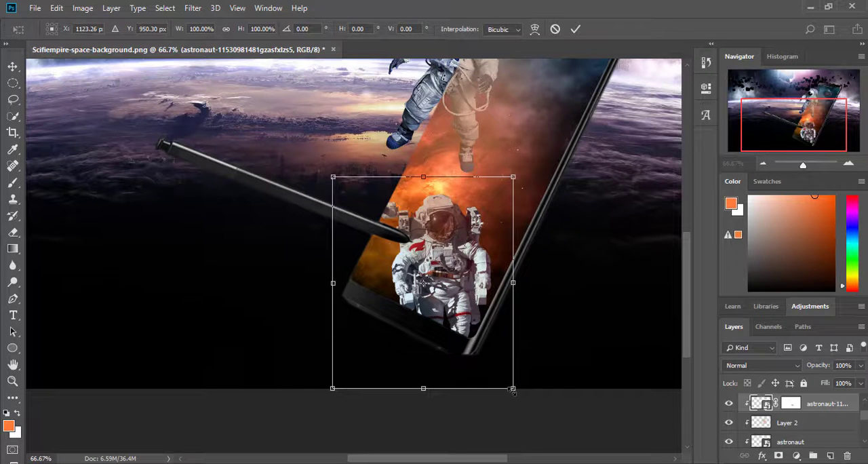
{"action": "left_click_drag", "start_coordinate": [514, 391], "coordinate": [478, 358]}
{"action": "left_click_drag", "start_coordinate": [423, 210], "coordinate": [450, 210]}
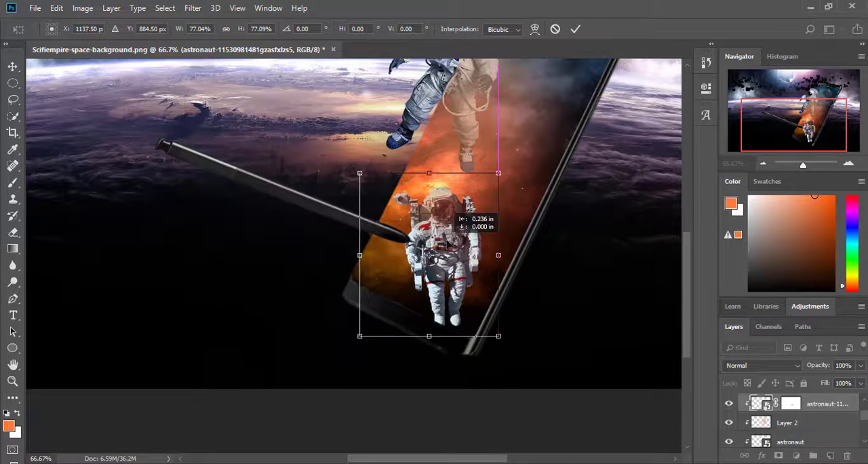
{"action": "left_click_drag", "start_coordinate": [447, 242], "coordinate": [462, 225]}
{"action": "left_click_drag", "start_coordinate": [513, 318], "coordinate": [483, 284]}
{"action": "left_click_drag", "start_coordinate": [437, 229], "coordinate": [425, 246]}
{"action": "left_click_drag", "start_coordinate": [478, 170], "coordinate": [487, 188]}
{"action": "left_click_drag", "start_coordinate": [433, 231], "coordinate": [427, 239]}
{"action": "left_click", "coordinate": [12, 66]}
{"action": "left_click", "coordinate": [379, 184]}
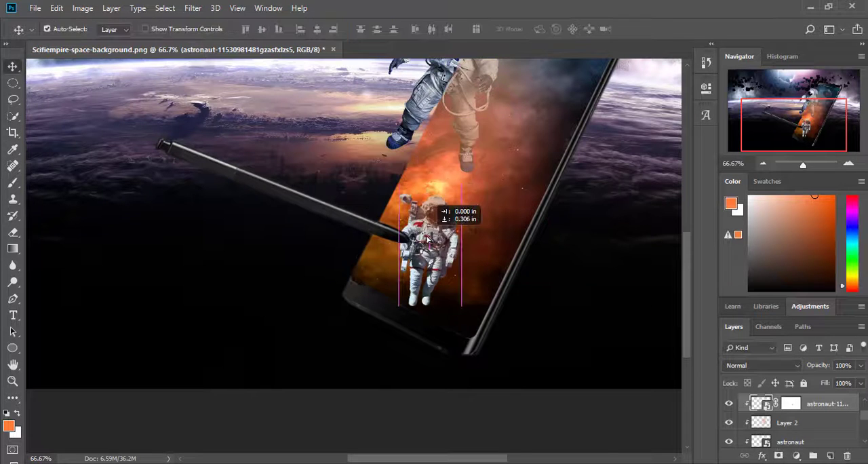
Step: Slightly enlarge the lower astronaut and rotate it clockwise to follow the phone's tilt
{"action": "left_click", "coordinate": [13, 83]}
{"action": "right_click", "coordinate": [405, 227]}
{"action": "left_click", "coordinate": [440, 341]}
{"action": "left_click_drag", "start_coordinate": [461, 192], "coordinate": [486, 157]}
{"action": "left_click_drag", "start_coordinate": [495, 147], "coordinate": [516, 164]}
{"action": "left_click_drag", "start_coordinate": [446, 211], "coordinate": [436, 223]}
{"action": "key", "text": "v"}
{"action": "key", "text": "Return"}
Step: Paint black at 9% opacity on the lower astronaut's layer mask to fade its body into the nebula
{"action": "left_click", "coordinate": [15, 186]}
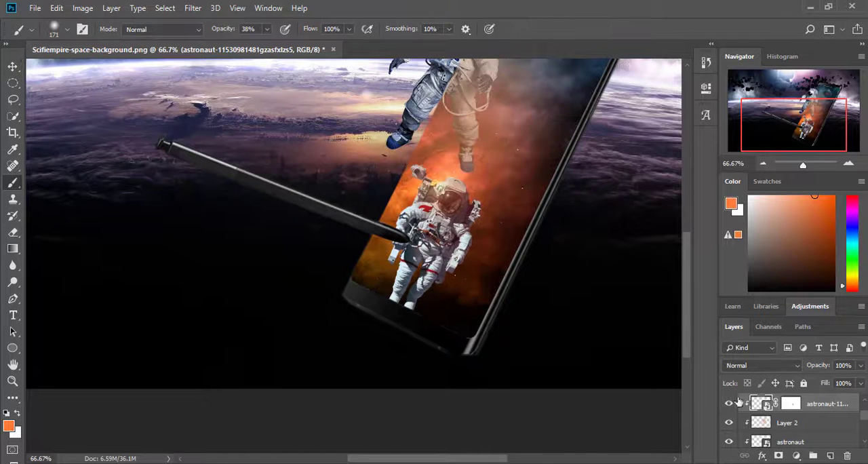
{"action": "left_click", "coordinate": [791, 404]}
{"action": "left_click_drag", "start_coordinate": [429, 257], "coordinate": [413, 220]}
{"action": "left_click_drag", "start_coordinate": [453, 252], "coordinate": [459, 280]}
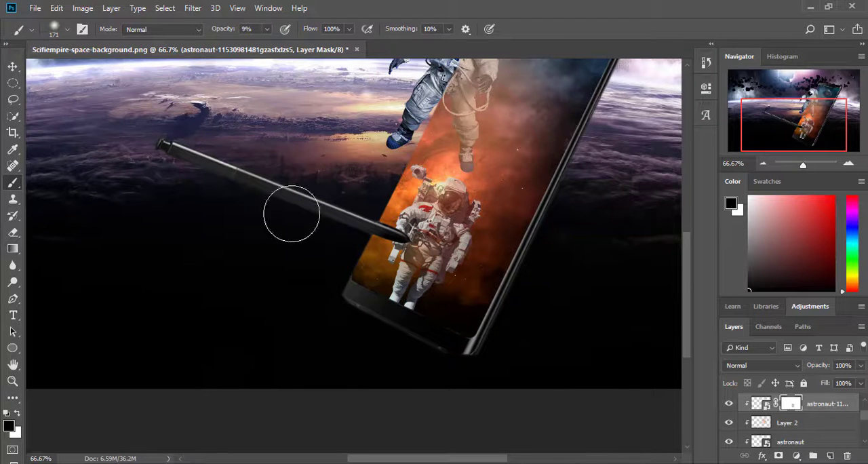
Step: Examine how the nebula and Galaxy-Note-8 copy layers affect the stylus and lower astronaut, checking their opacity and visibility
{"action": "left_click", "coordinate": [848, 163]}
{"action": "left_click", "coordinate": [848, 164]}
{"action": "scroll", "coordinate": [843, 424], "scroll_direction": "down", "scroll_amount": 2}
{"action": "scroll", "coordinate": [843, 423], "scroll_direction": "down", "scroll_amount": 1}
{"action": "left_click", "coordinate": [839, 405]}
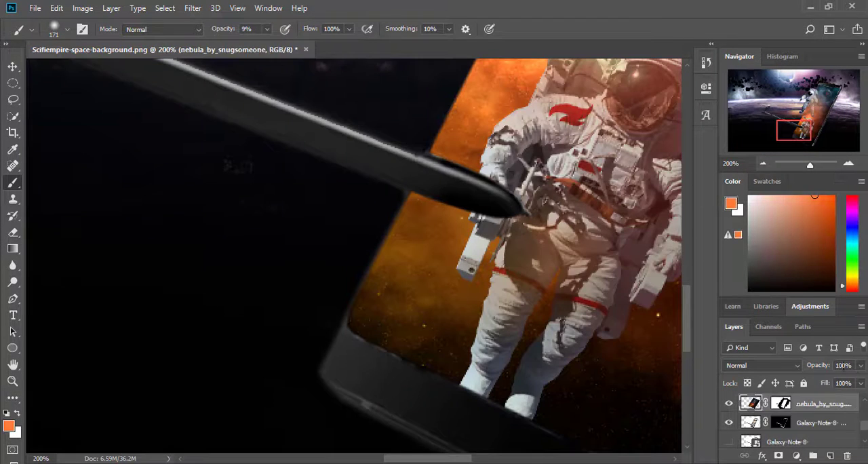
{"action": "mouse_move", "coordinate": [861, 365]}
{"action": "left_mouse_down"}
{"action": "mouse_move", "coordinate": [837, 382]}
{"action": "mouse_move", "coordinate": [865, 382]}
{"action": "mouse_move", "coordinate": [807, 383]}
{"action": "mouse_move", "coordinate": [862, 381]}
{"action": "left_mouse_up"}
{"action": "left_click", "coordinate": [849, 422]}
{"action": "scroll", "coordinate": [768, 421], "scroll_direction": "down", "scroll_amount": 1}
{"action": "scroll", "coordinate": [731, 406], "scroll_direction": "down", "scroll_amount": 1}
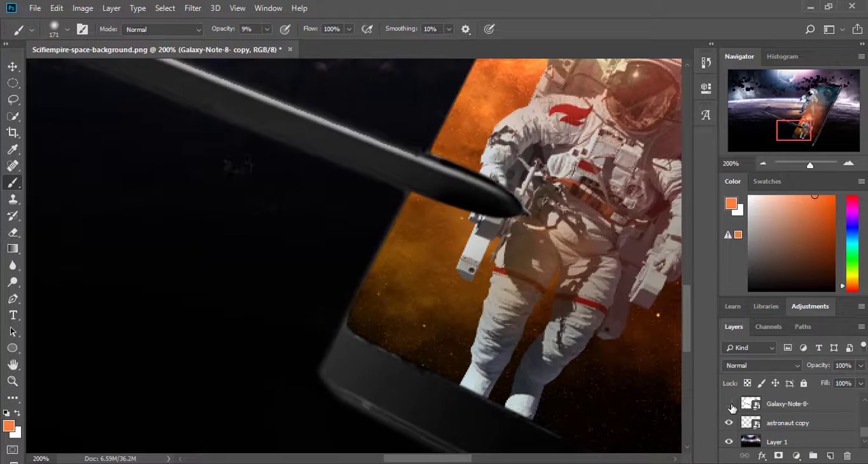
{"action": "scroll", "coordinate": [731, 413], "scroll_direction": "up", "scroll_amount": 2}
{"action": "left_click", "coordinate": [729, 422]}
{"action": "left_click", "coordinate": [729, 423]}
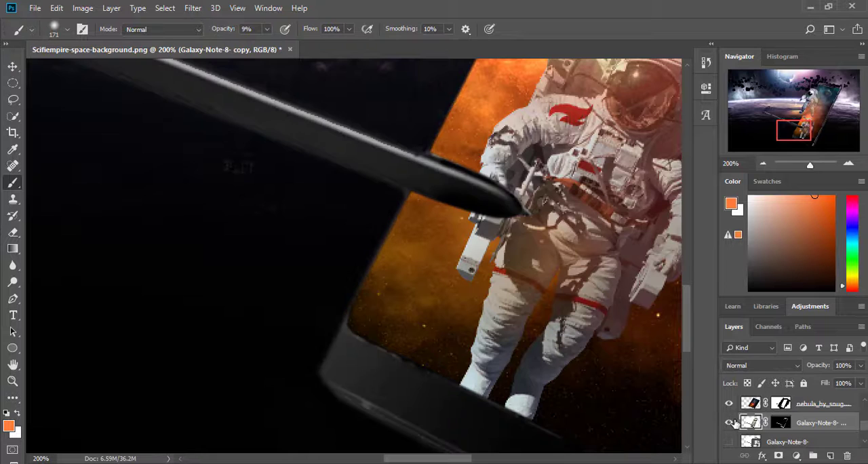
Step: Release the lower astronaut from the clipping mask and move its layer to the top of the stack at 100% opacity
{"action": "scroll", "coordinate": [734, 421], "scroll_direction": "up", "scroll_amount": 5}
{"action": "left_click", "coordinate": [729, 404]}
{"action": "left_click", "coordinate": [729, 405]}
{"action": "scroll", "coordinate": [728, 406], "scroll_direction": "down", "scroll_amount": 2}
{"action": "left_click_drag", "start_coordinate": [828, 404], "coordinate": [813, 380]}
{"action": "scroll", "coordinate": [781, 423], "scroll_direction": "down", "scroll_amount": 5}
{"action": "left_click", "coordinate": [860, 365]}
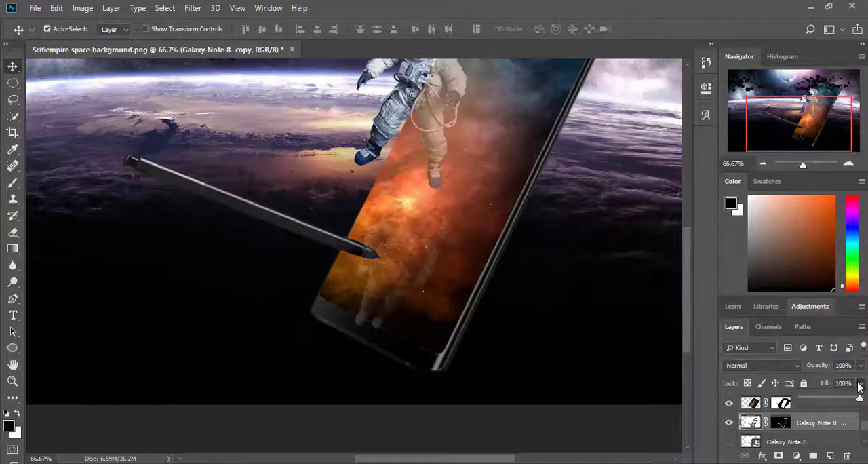
{"action": "left_click_drag", "start_coordinate": [860, 398], "coordinate": [864, 382]}
{"action": "left_click", "coordinate": [860, 365]}
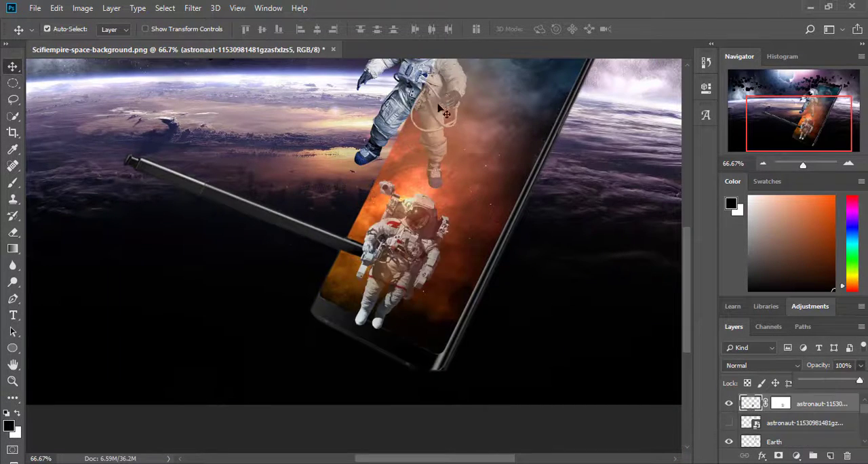
Step: Select the lower astronaut's layer mask, set a black brush to 7 px and 100% opacity, and inspect the astronaut's edges
{"action": "left_click", "coordinate": [848, 163]}
{"action": "left_click", "coordinate": [849, 163]}
{"action": "left_click_drag", "start_coordinate": [797, 129], "coordinate": [806, 114]}
{"action": "left_click", "coordinate": [780, 403]}
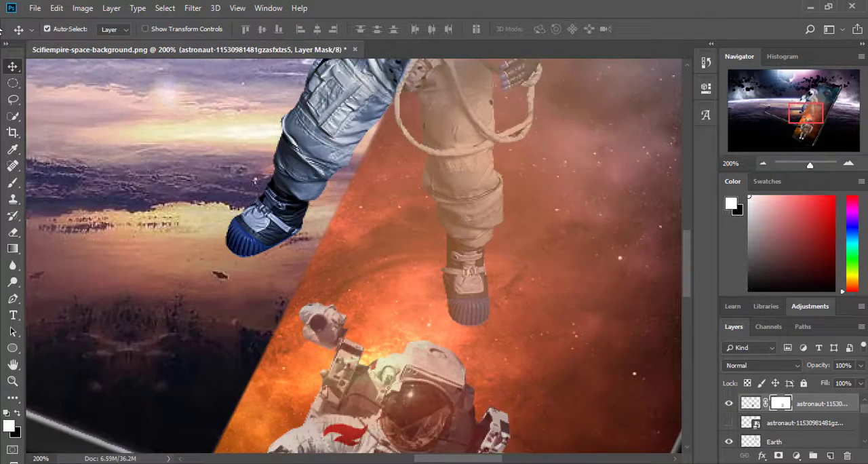
{"action": "left_click", "coordinate": [11, 185]}
{"action": "scroll", "coordinate": [391, 322], "scroll_direction": "up", "scroll_amount": 3}
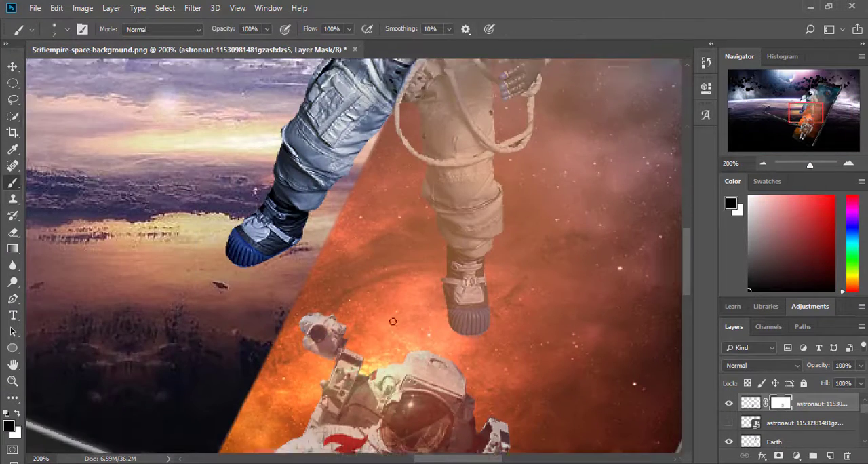
{"action": "left_click", "coordinate": [764, 164]}
{"action": "left_click", "coordinate": [764, 164]}
{"action": "left_click", "coordinate": [764, 164]}
{"action": "left_click", "coordinate": [848, 162]}
{"action": "left_click", "coordinate": [847, 162]}
{"action": "left_click", "coordinate": [847, 162]}
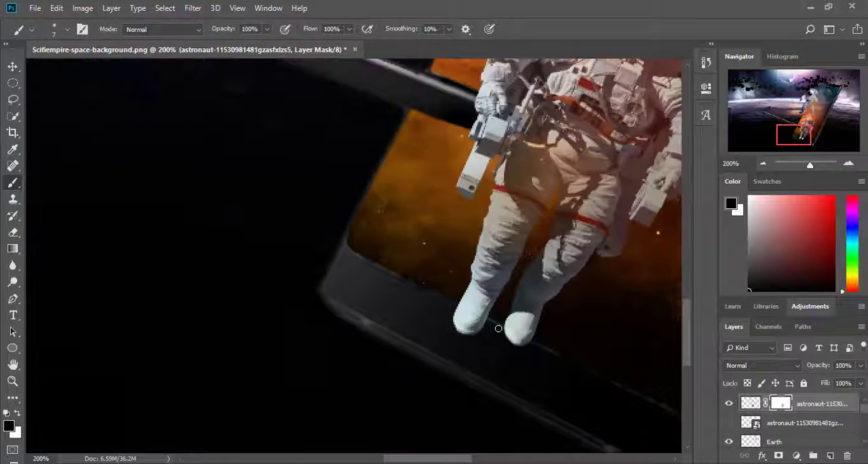
{"action": "left_click", "coordinate": [763, 164]}
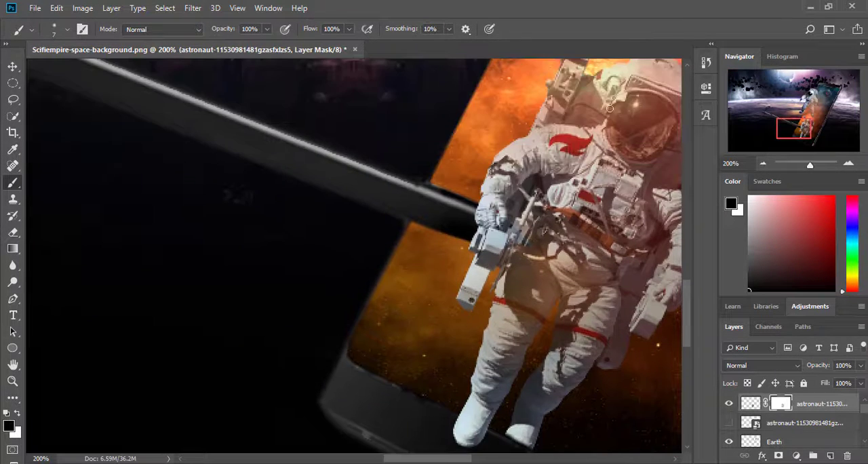
{"action": "left_click", "coordinate": [763, 164]}
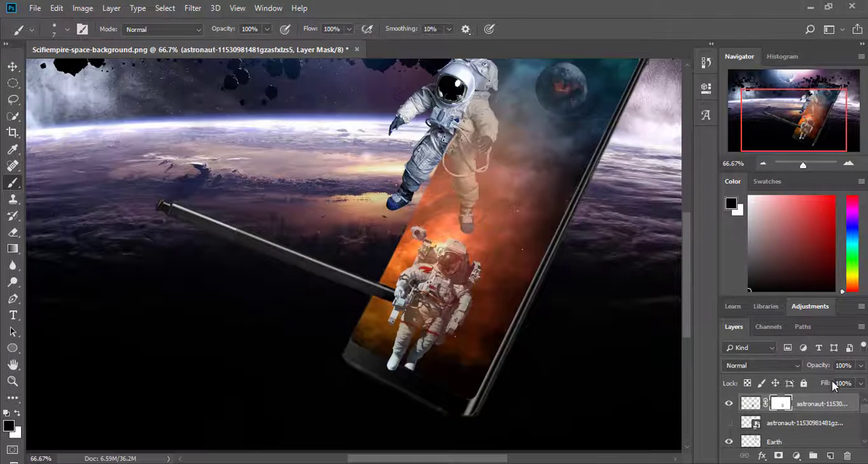
Step: Place the Transiting_Exoplanet_Survey_Satellite image from the New folder (4) window, enlarged and tilted, across the phone's edge below the planet
{"action": "left_click", "coordinate": [820, 417]}
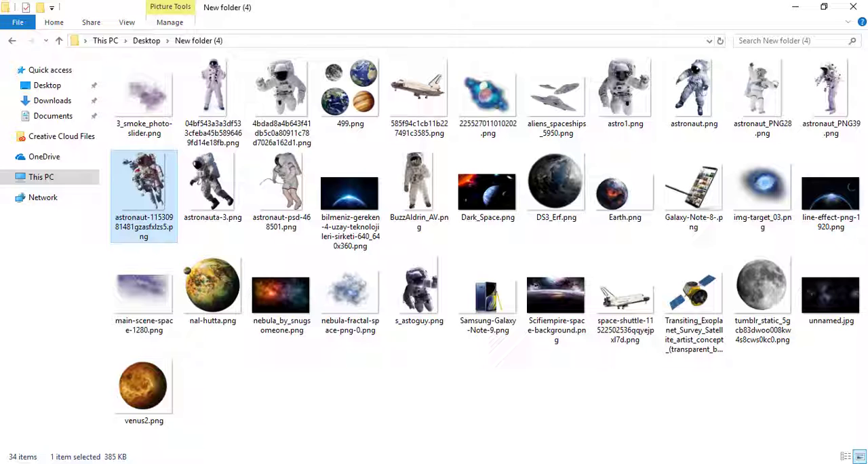
{"action": "left_click_drag", "start_coordinate": [624, 298], "coordinate": [569, 324]}
{"action": "left_click", "coordinate": [298, 200]}
{"action": "left_click_drag", "start_coordinate": [693, 312], "coordinate": [312, 369]}
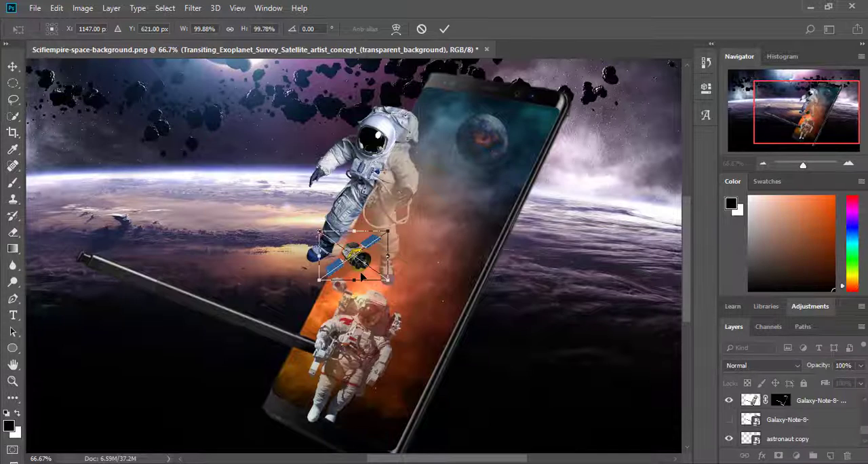
{"action": "left_click_drag", "start_coordinate": [353, 257], "coordinate": [525, 239]}
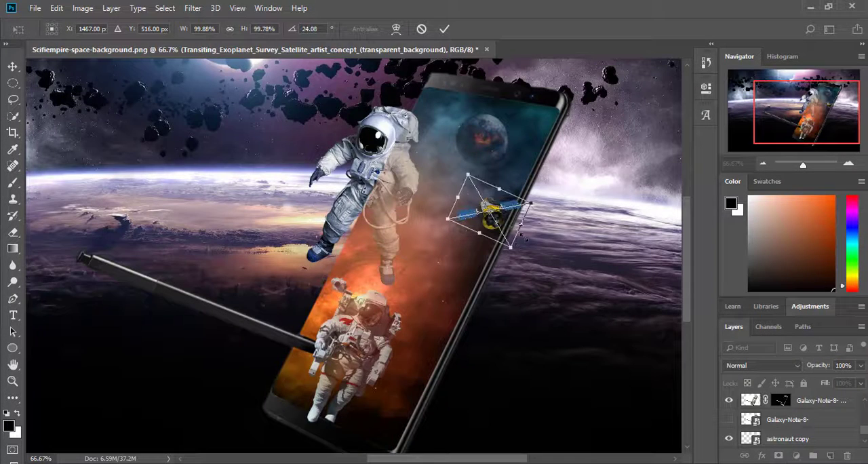
{"action": "left_click_drag", "start_coordinate": [464, 178], "coordinate": [442, 132]}
{"action": "key", "text": "Return"}
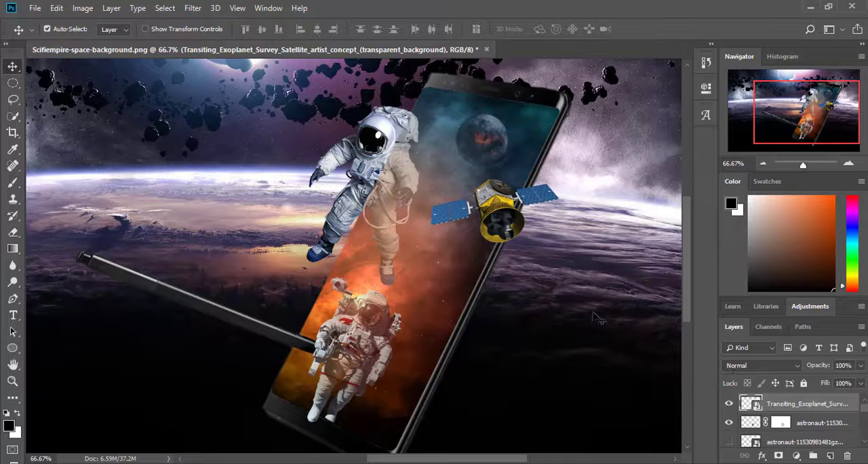
Step: Position the satellite layer behind the phone, clip a duplicate of it to the phone's screen, and lower the duplicate's opacity
{"action": "left_click_drag", "start_coordinate": [745, 460], "coordinate": [787, 411]}
{"action": "right_click", "coordinate": [796, 419]}
{"action": "left_click", "coordinate": [707, 41]}
{"action": "key", "text": "Return"}
{"action": "right_click", "coordinate": [788, 417]}
{"action": "left_click", "coordinate": [697, 265]}
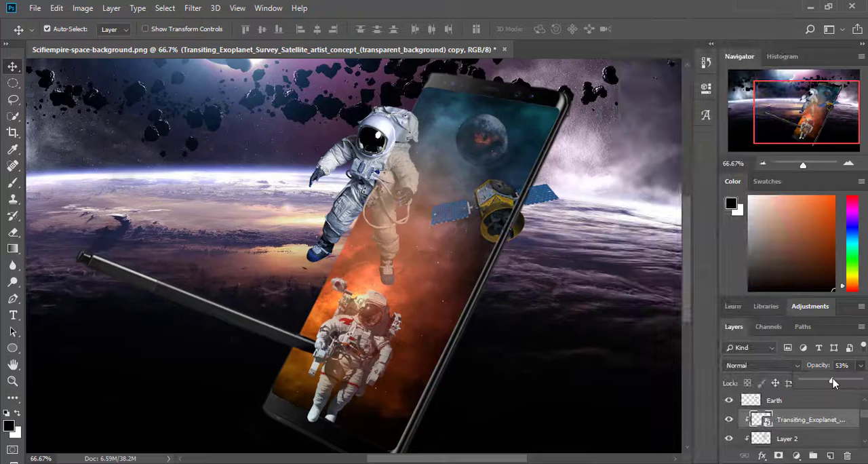
{"action": "left_click", "coordinate": [845, 365]}
{"action": "scroll", "coordinate": [845, 365], "scroll_direction": "down", "scroll_amount": 16}
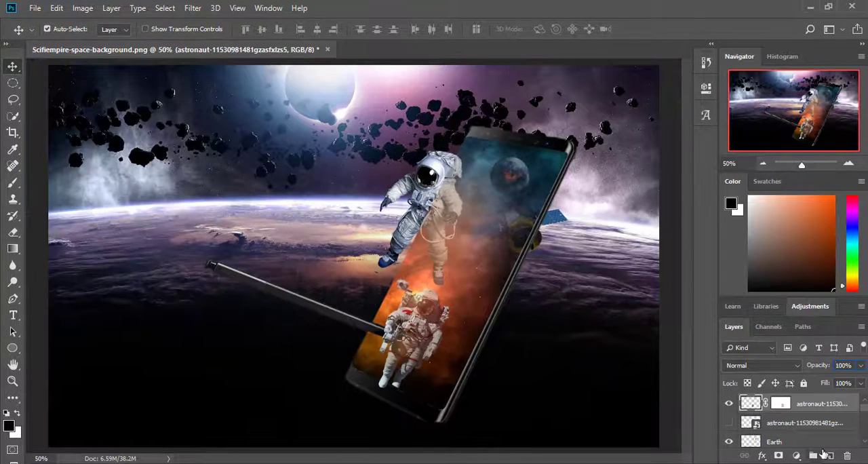
Step: On a new layer, paint soft 187 px blue spots sampled from the phone's screen around the upper astronaut
{"action": "left_click", "coordinate": [8, 426]}
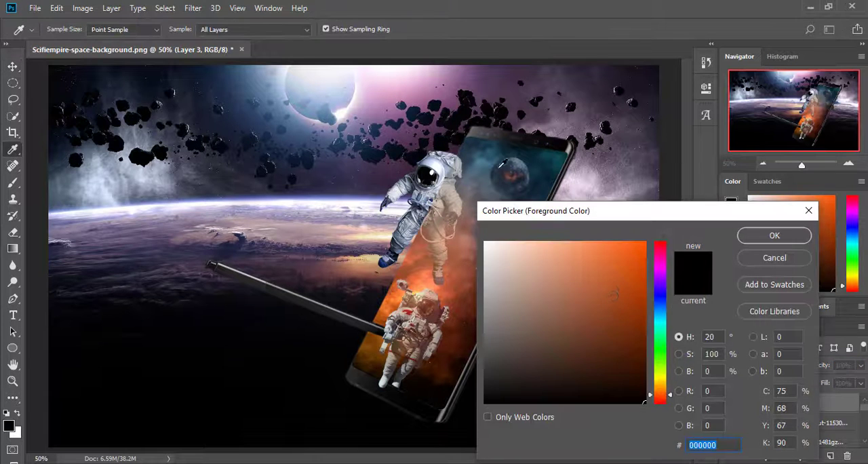
{"action": "left_click", "coordinate": [500, 167]}
{"action": "left_click", "coordinate": [774, 235]}
{"action": "left_click", "coordinate": [13, 182]}
{"action": "left_click", "coordinate": [67, 30]}
{"action": "left_click_drag", "start_coordinate": [73, 71], "coordinate": [86, 70]}
{"action": "left_click", "coordinate": [446, 121]}
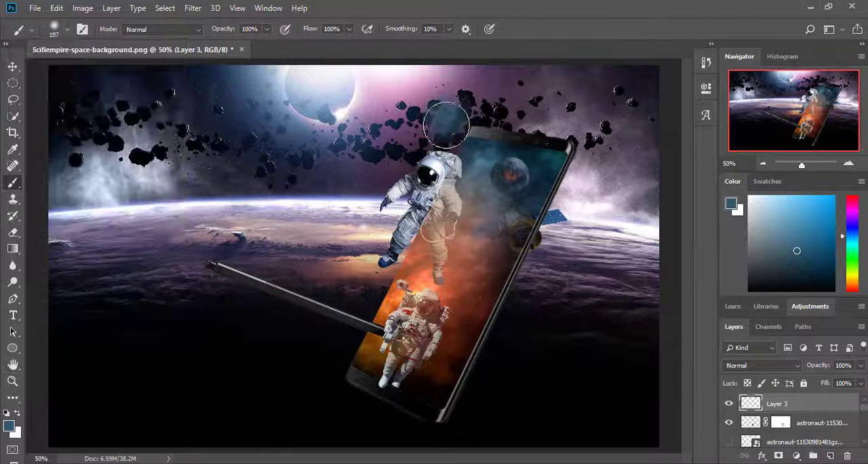
{"action": "left_click", "coordinate": [405, 138]}
{"action": "left_click", "coordinate": [449, 187]}
{"action": "left_click_drag", "start_coordinate": [385, 231], "coordinate": [369, 265]}
{"action": "left_click_drag", "start_coordinate": [335, 198], "coordinate": [354, 178]}
Step: Paint soft orange spots sampled from the nebula over both astronauts, the stylus end and the phone's corners
{"action": "left_click", "coordinate": [8, 426]}
{"action": "left_click", "coordinate": [429, 273]}
{"action": "left_click", "coordinate": [774, 236]}
{"action": "left_click", "coordinate": [402, 198]}
{"action": "left_click", "coordinate": [433, 273]}
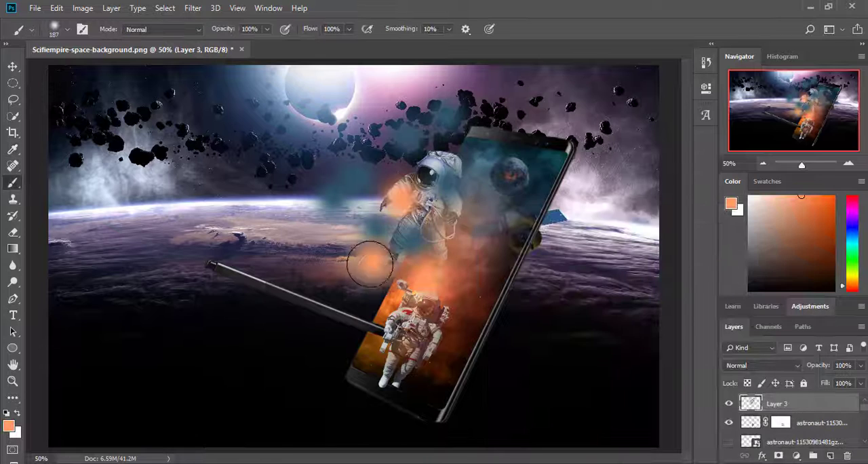
{"action": "left_click", "coordinate": [372, 261]}
{"action": "left_click", "coordinate": [359, 365]}
{"action": "left_click", "coordinate": [433, 120]}
Step: Add dark red-brown and dark teal spots sampled from the phone's screen among the painted colour spots
{"action": "left_click", "coordinate": [8, 426]}
{"action": "left_click", "coordinate": [468, 329]}
{"action": "left_click", "coordinate": [775, 235]}
{"action": "left_click", "coordinate": [475, 254]}
{"action": "left_click", "coordinate": [404, 275]}
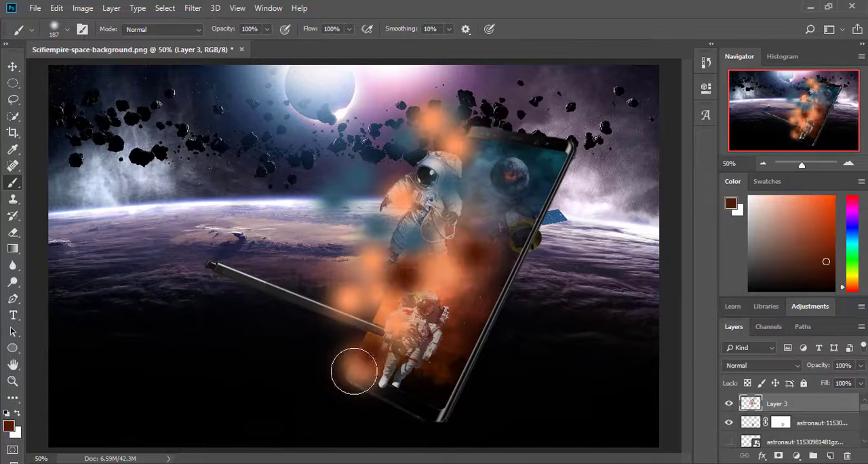
{"action": "left_click", "coordinate": [400, 136]}
{"action": "left_click", "coordinate": [8, 426]}
{"action": "left_click", "coordinate": [543, 160]}
{"action": "left_click", "coordinate": [774, 235]}
{"action": "left_click", "coordinate": [447, 224]}
Step: Apply a Gaussian Blur to the painted spots on Layer 3 so they spread into a soft glow
{"action": "left_click", "coordinate": [192, 8]}
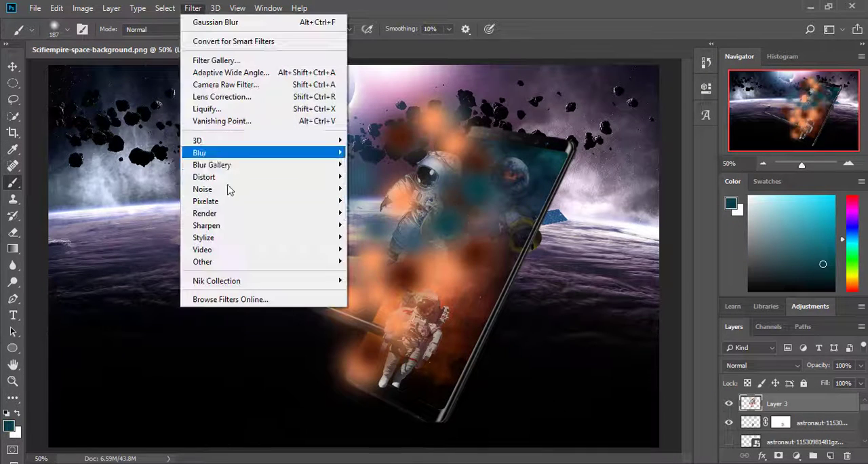
{"action": "mouse_move", "coordinate": [257, 146]}
{"action": "left_click", "coordinate": [386, 203]}
{"action": "mouse_move", "coordinate": [698, 312]}
{"action": "left_mouse_down"}
{"action": "mouse_move", "coordinate": [709, 306]}
{"action": "mouse_move", "coordinate": [664, 322]}
{"action": "mouse_move", "coordinate": [701, 320]}
{"action": "left_mouse_up"}
{"action": "key", "text": "Return"}
Step: Brighten Layer 3 with Brightness/Contrast and set its blend mode to Color Burn
{"action": "left_click", "coordinate": [78, 9]}
{"action": "mouse_move", "coordinate": [109, 36]}
{"action": "left_click", "coordinate": [248, 37]}
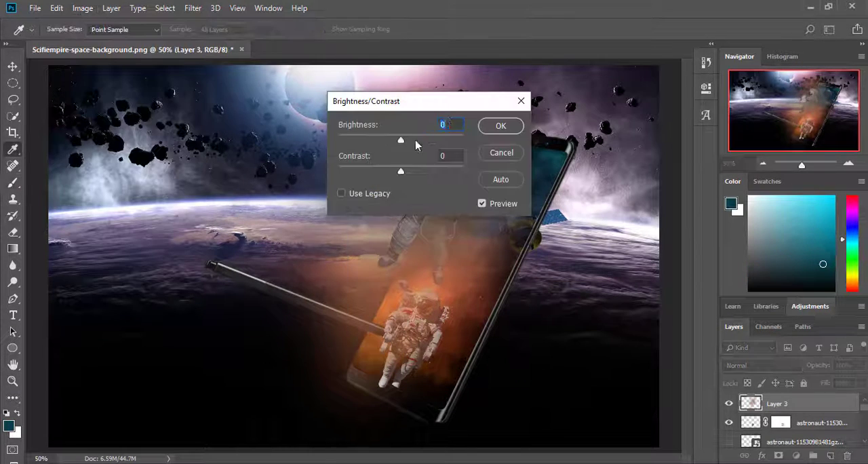
{"action": "left_click_drag", "start_coordinate": [401, 141], "coordinate": [432, 142]}
{"action": "left_click", "coordinate": [500, 126]}
{"action": "left_click", "coordinate": [762, 365]}
{"action": "left_click", "coordinate": [771, 143]}
{"action": "scroll", "coordinate": [759, 370], "scroll_direction": "up", "scroll_amount": 3}
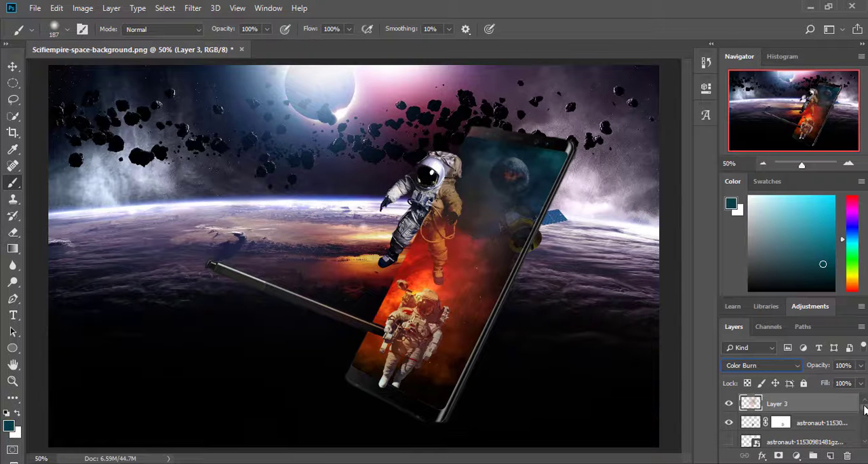
Step: Apply Brightness/Contrast to the lower astronaut's layer with Layer 3 hidden, and show Layer 3 again
{"action": "left_click", "coordinate": [13, 66]}
{"action": "left_click", "coordinate": [728, 404]}
{"action": "left_click", "coordinate": [750, 422]}
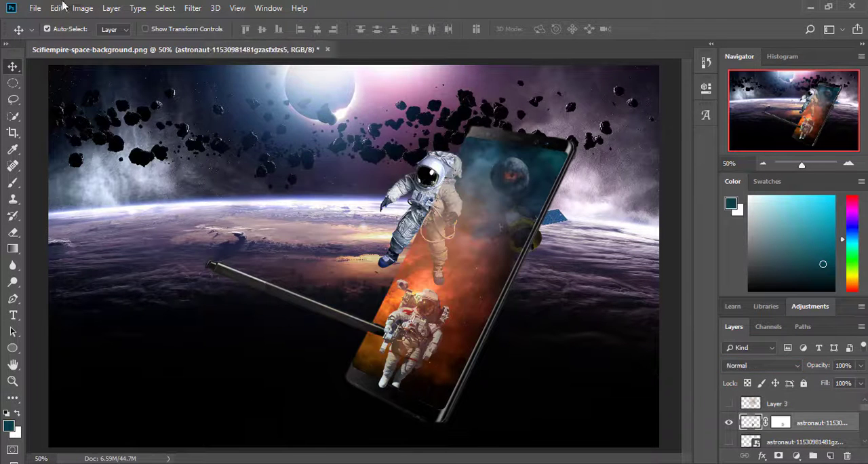
{"action": "left_click", "coordinate": [81, 8]}
{"action": "mouse_move", "coordinate": [110, 41]}
{"action": "left_click", "coordinate": [247, 41]}
{"action": "left_click", "coordinate": [512, 126]}
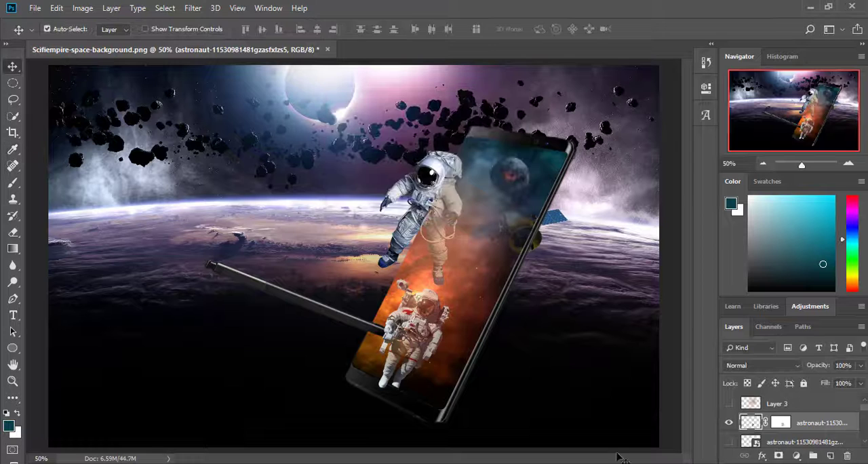
{"action": "left_click", "coordinate": [729, 404]}
Step: Brighten the original satellite layer behind the phone with Brightness/Contrast
{"action": "left_click", "coordinate": [556, 217]}
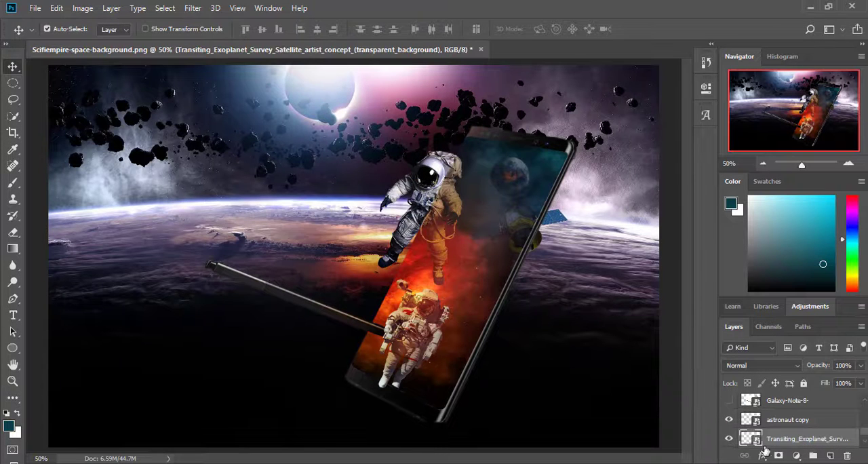
{"action": "key", "text": "alt+i"}
{"action": "key", "text": "a"}
{"action": "key", "text": "c"}
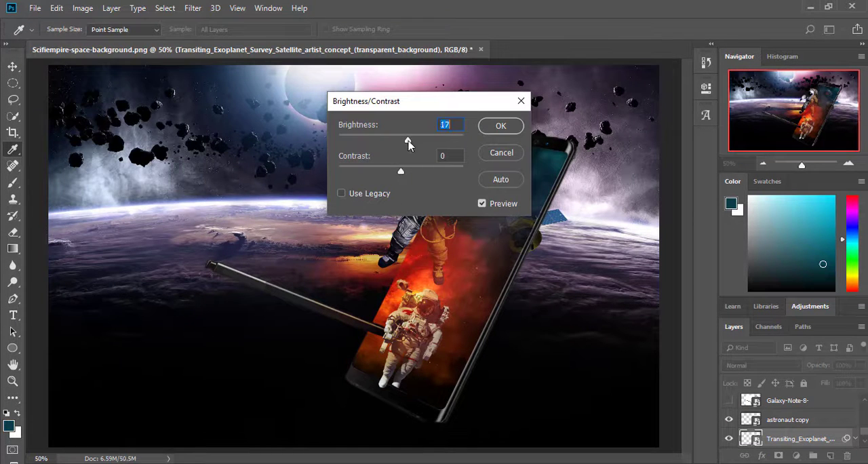
{"action": "left_click_drag", "start_coordinate": [418, 139], "coordinate": [420, 139]}
{"action": "left_click", "coordinate": [500, 128]}
Step: Crop the canvas tighter around the phone and stylus by trimming both sides and the lower edge
{"action": "key", "text": "ctrl+minus"}
{"action": "left_click", "coordinate": [13, 132]}
{"action": "left_click_drag", "start_coordinate": [151, 256], "coordinate": [177, 255]}
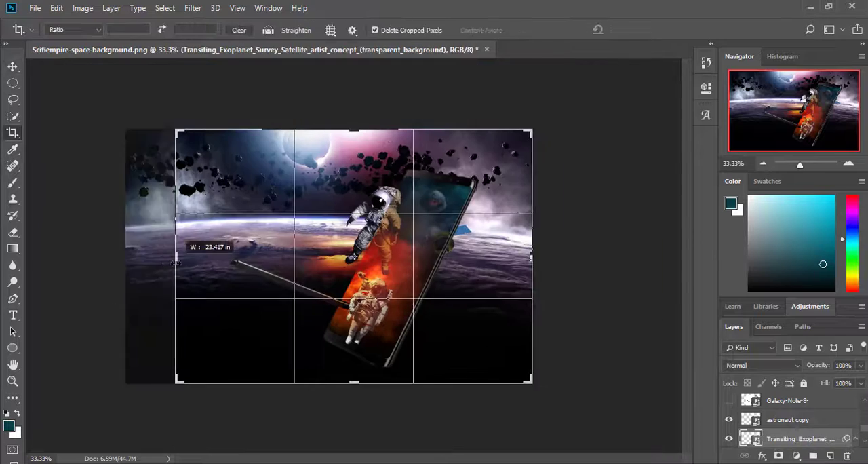
{"action": "left_click_drag", "start_coordinate": [532, 256], "coordinate": [517, 256]}
{"action": "left_click_drag", "start_coordinate": [354, 382], "coordinate": [354, 372]}
{"action": "key", "text": "ctrl+plus"}
{"action": "key", "text": "ctrl+plus"}
{"action": "scroll", "coordinate": [305, 346], "scroll_direction": "down", "scroll_amount": 4}
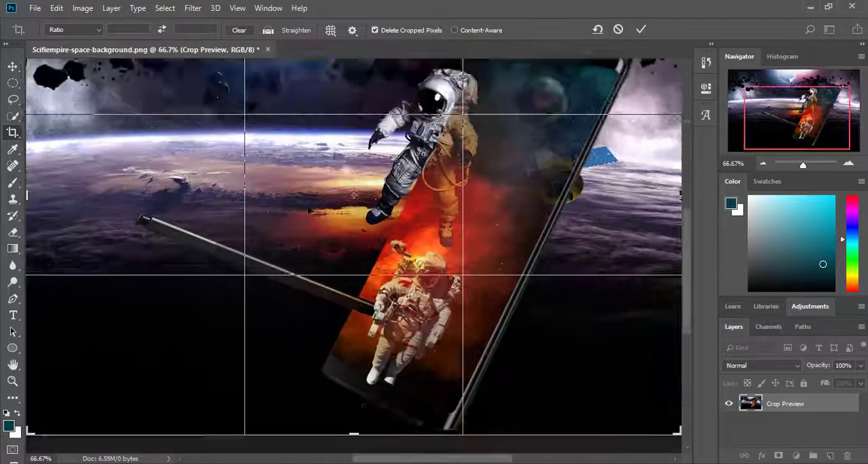
{"action": "key", "text": "ctrl+minus"}
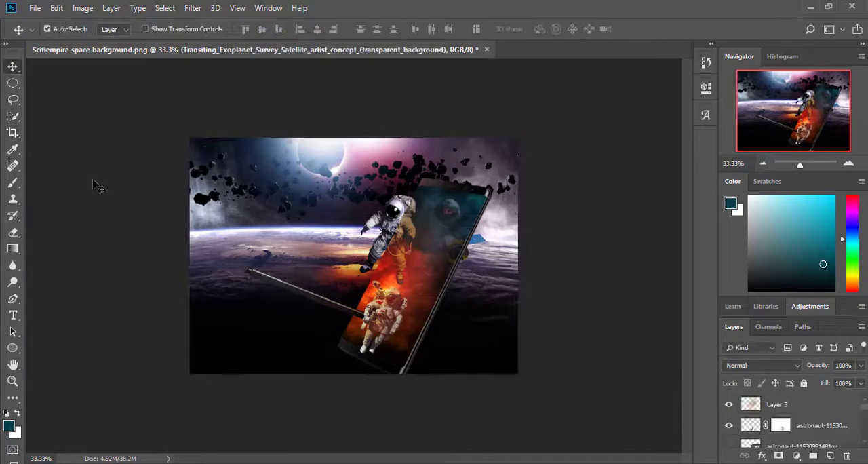
{"action": "key", "text": "ctrl+plus"}
{"action": "key", "text": "ctrl+plus"}
{"action": "key", "text": "ctrl+plus"}
{"action": "key", "text": "ctrl+minus"}
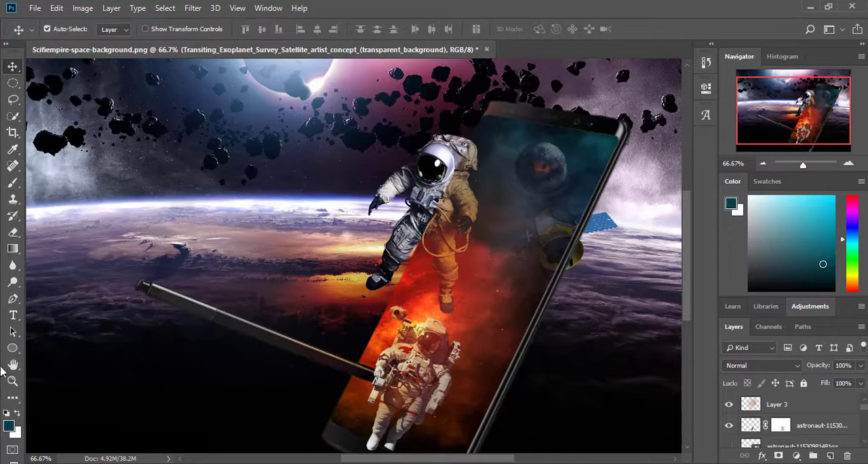
Step: On a new layer above Layer 3, outline a narrow strip along the phone screen's stylus-side edge with the Pen tool and make it a selection
{"action": "left_click", "coordinate": [777, 404]}
{"action": "left_click", "coordinate": [12, 299]}
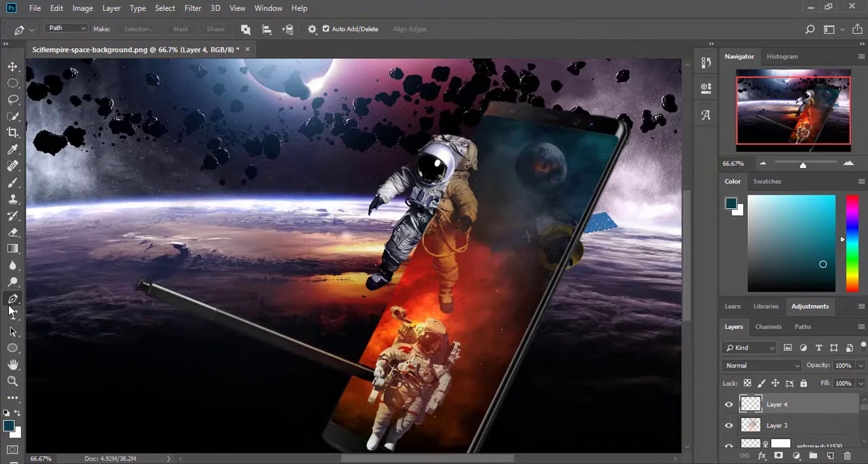
{"action": "left_click", "coordinate": [848, 164]}
{"action": "left_click_drag", "start_coordinate": [804, 116], "coordinate": [804, 102]}
{"action": "scroll", "coordinate": [359, 415], "scroll_direction": "down", "scroll_amount": 5}
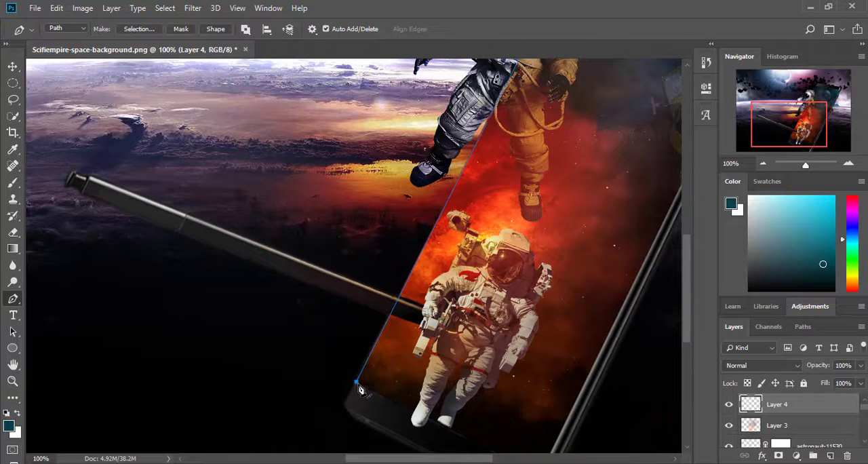
{"action": "scroll", "coordinate": [360, 389], "scroll_direction": "up", "scroll_amount": 5}
{"action": "left_click", "coordinate": [587, 150]}
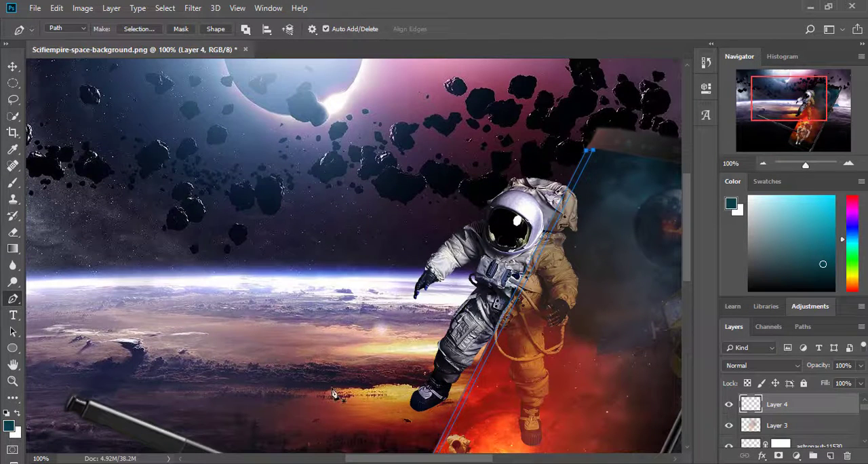
{"action": "right_click", "coordinate": [507, 309]}
{"action": "left_click", "coordinate": [536, 107]}
{"action": "left_click", "coordinate": [502, 113]}
Step: Set up a custom gradient that runs black, white, black, with the white stop near the middle
{"action": "key", "text": "g"}
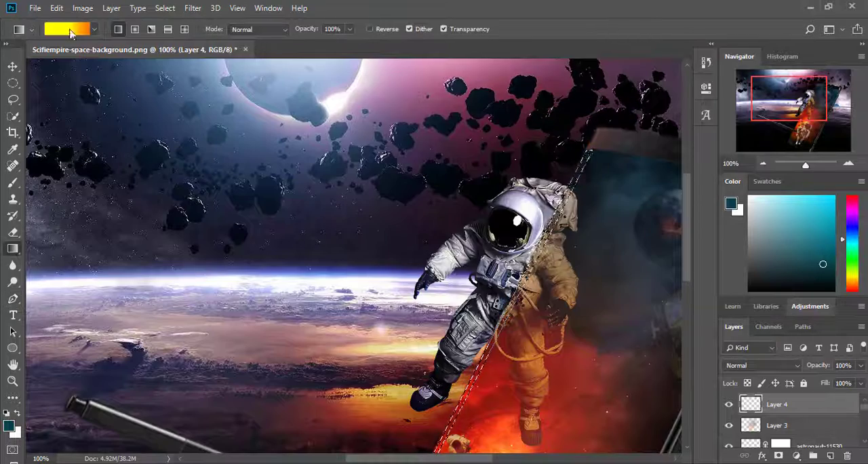
{"action": "left_click", "coordinate": [71, 31]}
{"action": "left_click", "coordinate": [610, 93]}
{"action": "double_click", "coordinate": [563, 288]}
{"action": "left_click", "coordinate": [773, 236]}
{"action": "double_click", "coordinate": [692, 287]}
{"action": "left_click", "coordinate": [643, 397]}
{"action": "left_click", "coordinate": [773, 235]}
{"action": "left_click_drag", "start_coordinate": [562, 287], "coordinate": [611, 290]}
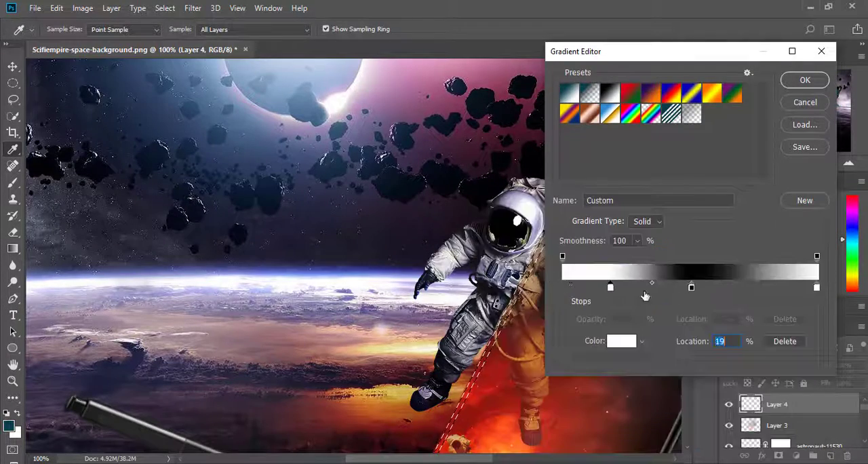
{"action": "left_click_drag", "start_coordinate": [692, 287], "coordinate": [692, 339]}
{"action": "left_click", "coordinate": [563, 288]}
{"action": "double_click", "coordinate": [817, 288]}
{"action": "left_click", "coordinate": [642, 397]}
{"action": "left_click", "coordinate": [789, 237]}
{"action": "left_click_drag", "start_coordinate": [610, 288], "coordinate": [674, 290]}
{"action": "left_click", "coordinate": [805, 80]}
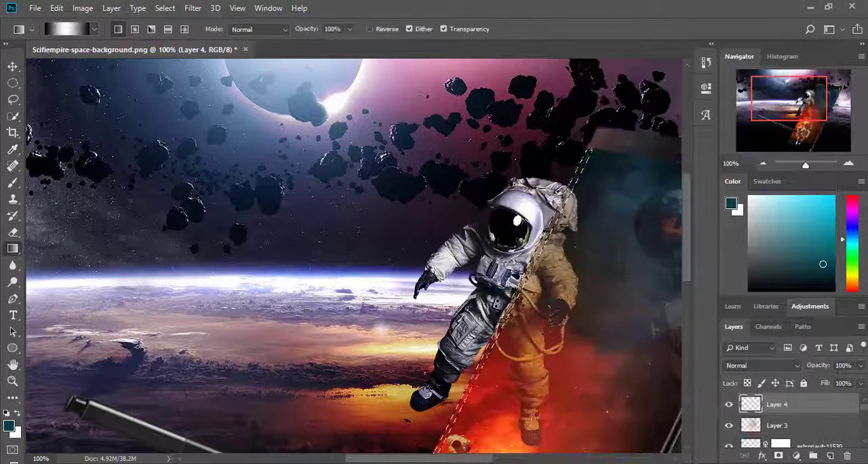
Step: Fill the narrow edge selection with the black-white-black gradient across its width
{"action": "left_click_drag", "start_coordinate": [521, 275], "coordinate": [528, 278]}
{"action": "key", "text": "ctrl+plus"}
{"action": "key", "text": "ctrl+plus"}
{"action": "left_click_drag", "start_coordinate": [789, 99], "coordinate": [805, 108]}
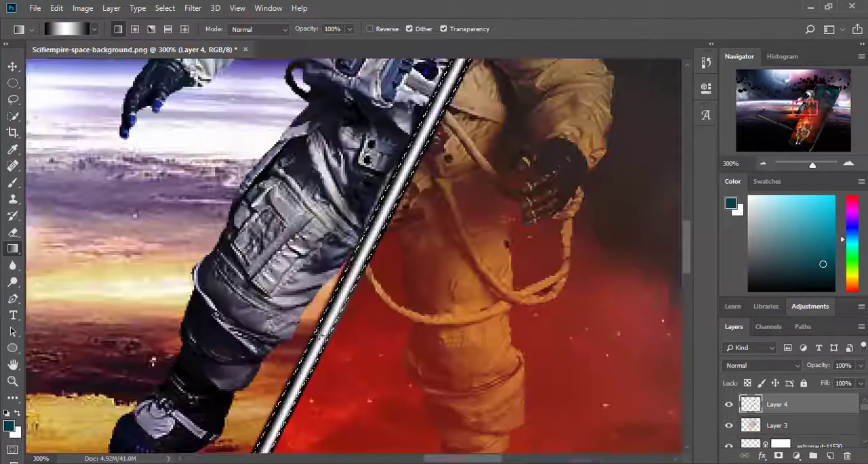
{"action": "key", "text": "ctrl+minus"}
{"action": "key", "text": "ctrl+minus"}
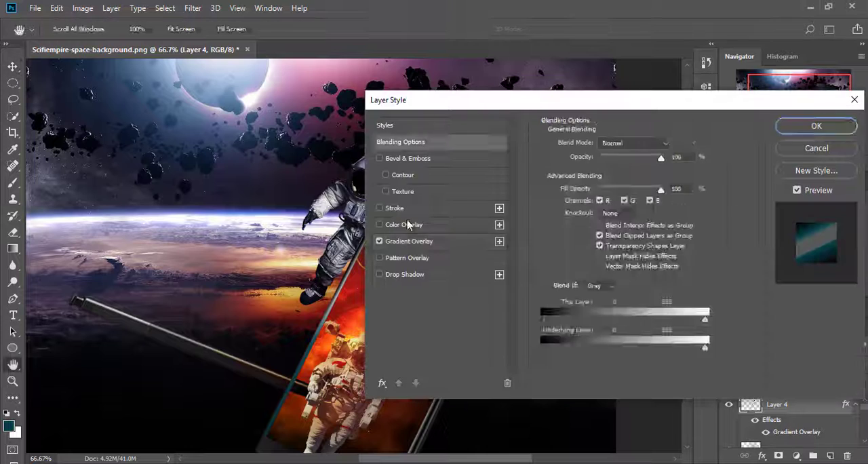
Step: Give the edge strip on Layer 4 a Gradient Overlay and a Gaussian Blur with a 3.7-pixel radius
{"action": "left_click", "coordinate": [409, 240]}
{"action": "left_click", "coordinate": [624, 142]}
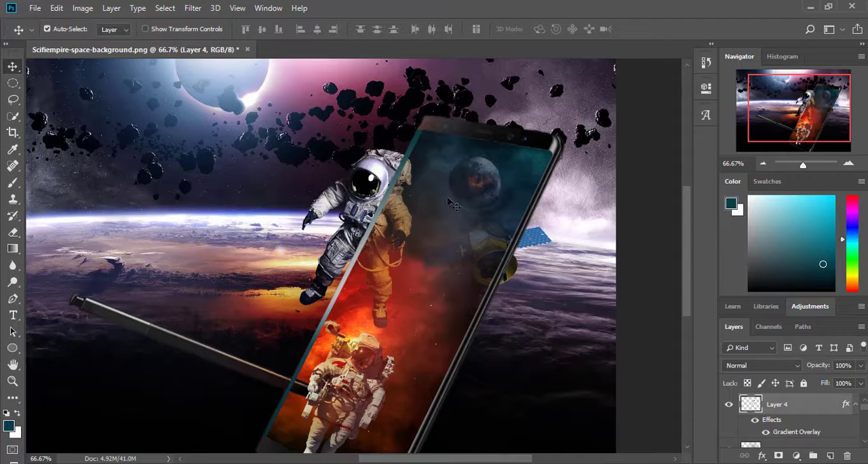
{"action": "left_click", "coordinate": [192, 8]}
{"action": "mouse_move", "coordinate": [292, 143]}
{"action": "left_click", "coordinate": [387, 197]}
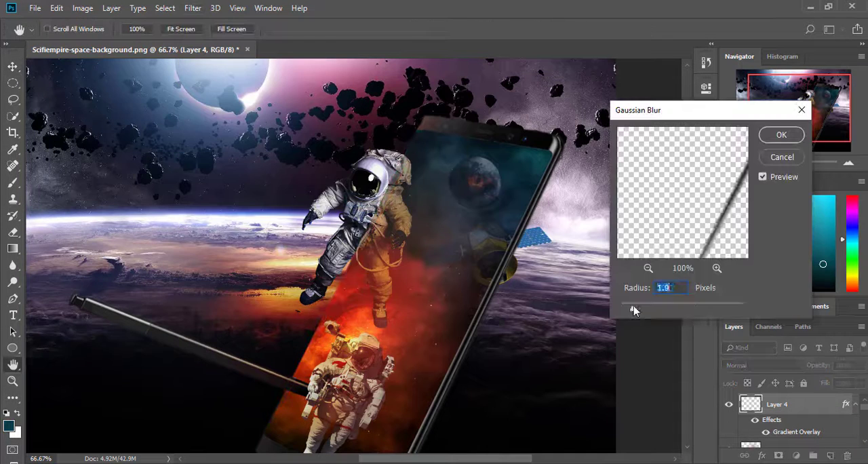
{"action": "left_click_drag", "start_coordinate": [633, 310], "coordinate": [619, 310]}
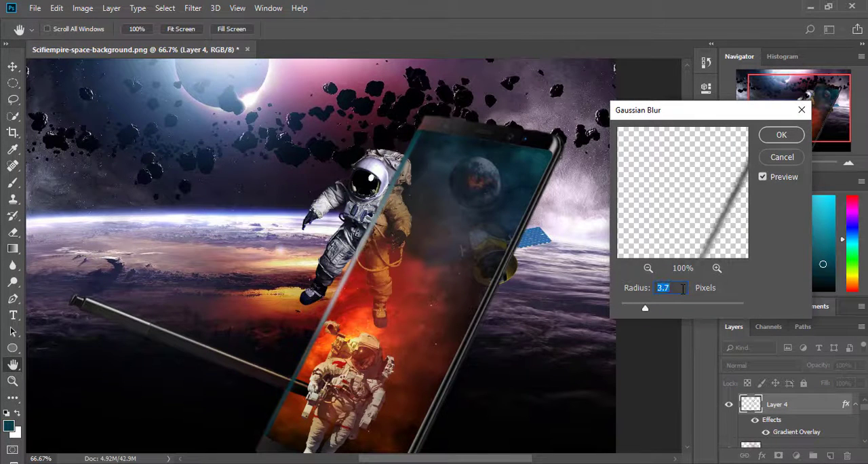
{"action": "left_click", "coordinate": [770, 138]}
Step: Set Layer 4's blend mode to Overlay and its opacity to 70%
{"action": "left_click", "coordinate": [794, 366]}
{"action": "left_click", "coordinate": [771, 358]}
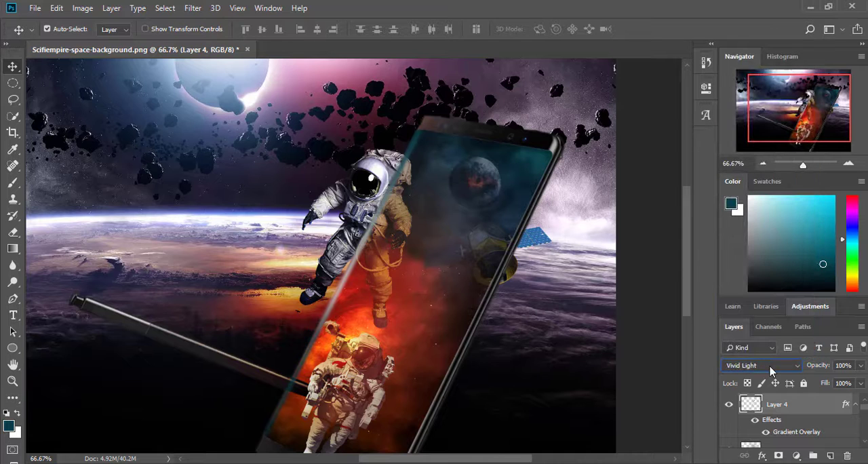
{"action": "left_click_drag", "start_coordinate": [863, 366], "coordinate": [841, 383]}
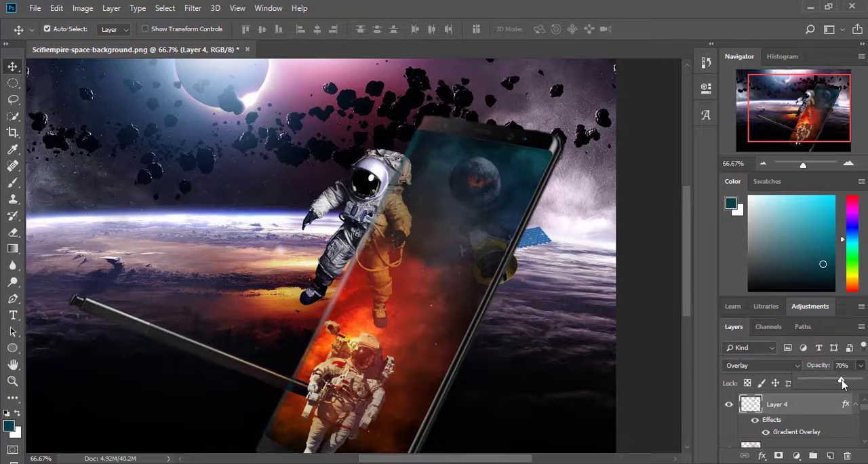
Step: Set up a 20 px soft round brush in black and target the Galaxy-Note-8 copy layer's mask near the stylus crossing
{"action": "left_click", "coordinate": [848, 164]}
{"action": "left_click", "coordinate": [848, 164]}
{"action": "left_click_drag", "start_coordinate": [795, 109], "coordinate": [780, 127]}
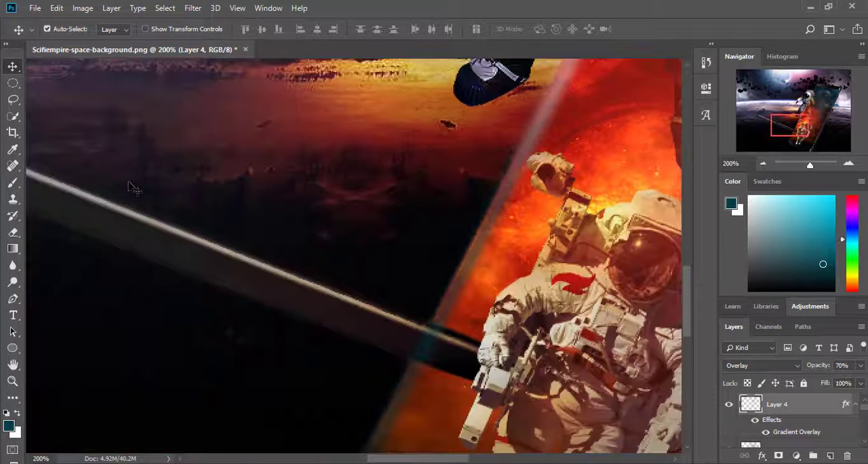
{"action": "scroll", "coordinate": [820, 430], "scroll_direction": "down", "scroll_amount": 5}
{"action": "left_click", "coordinate": [820, 429]}
{"action": "left_click", "coordinate": [13, 183]}
{"action": "left_click", "coordinate": [8, 426]}
{"action": "left_click", "coordinate": [649, 400]}
{"action": "left_click", "coordinate": [769, 239]}
{"action": "left_click", "coordinate": [67, 29]}
{"action": "left_click", "coordinate": [81, 70]}
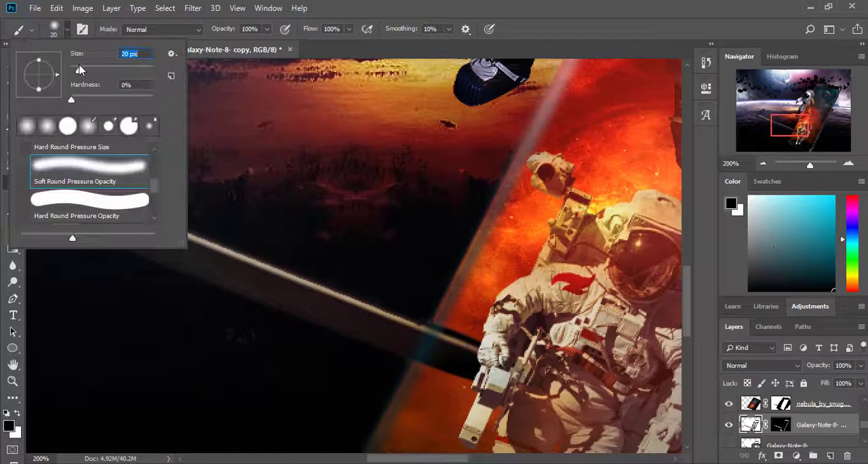
{"action": "left_click", "coordinate": [432, 334]}
{"action": "left_click", "coordinate": [780, 425]}
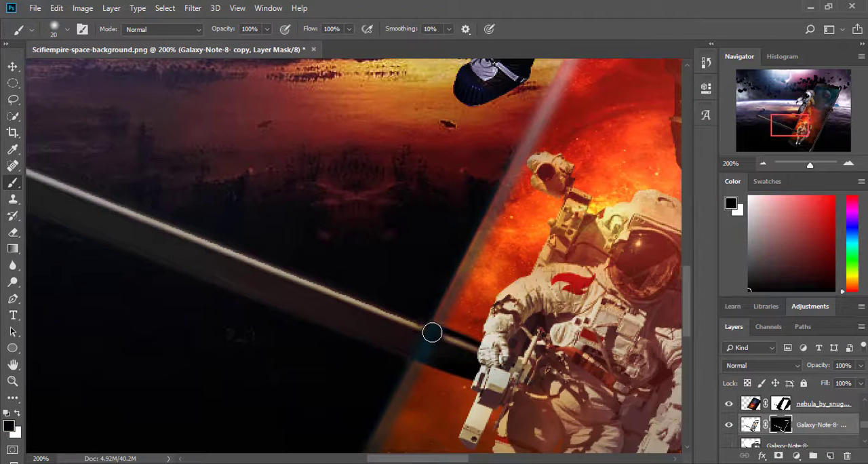
Step: Give Layer 4 a layer mask and paint out the edge strip in black where it crosses the stylus
{"action": "scroll", "coordinate": [790, 414], "scroll_direction": "up", "scroll_amount": 5}
{"action": "left_click", "coordinate": [790, 405]}
{"action": "mouse_move", "coordinate": [436, 343]}
{"action": "left_mouse_down"}
{"action": "mouse_move", "coordinate": [427, 370]}
{"action": "mouse_move", "coordinate": [422, 354]}
{"action": "mouse_move", "coordinate": [436, 344]}
{"action": "mouse_move", "coordinate": [426, 336]}
{"action": "mouse_move", "coordinate": [420, 351]}
{"action": "mouse_move", "coordinate": [424, 335]}
{"action": "mouse_move", "coordinate": [416, 346]}
{"action": "mouse_move", "coordinate": [422, 350]}
{"action": "mouse_move", "coordinate": [430, 331]}
{"action": "left_mouse_up"}
Step: Remove the dark colour stops from Layer 4's Gradient Overlay, leaving only the light grey middle stop
{"action": "left_click", "coordinate": [762, 164]}
{"action": "left_click", "coordinate": [763, 164]}
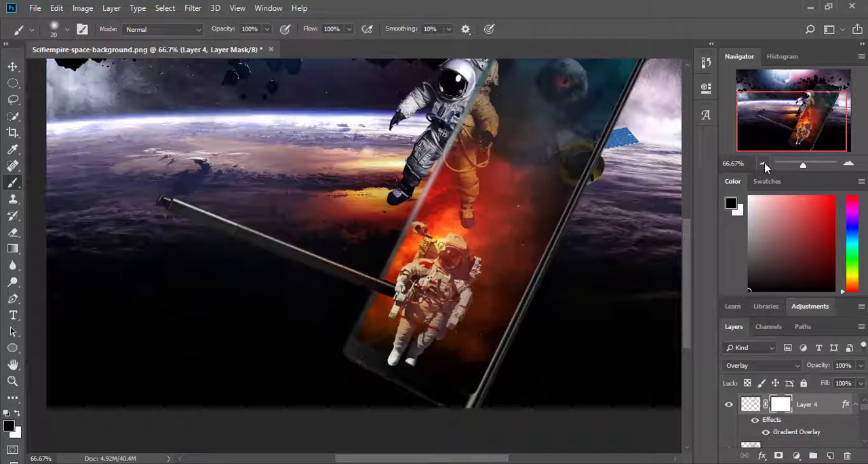
{"action": "left_click", "coordinate": [763, 165]}
{"action": "double_click", "coordinate": [796, 431]}
{"action": "left_click_drag", "start_coordinate": [638, 101], "coordinate": [801, 82]}
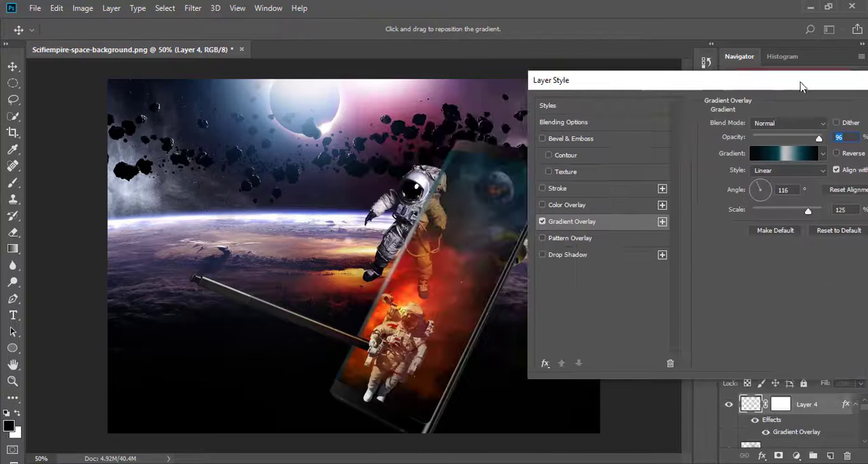
{"action": "left_click", "coordinate": [822, 154]}
{"action": "left_click", "coordinate": [796, 153]}
{"action": "left_click_drag", "start_coordinate": [562, 288], "coordinate": [554, 374]}
{"action": "left_click_drag", "start_coordinate": [665, 287], "coordinate": [670, 349]}
{"action": "left_click_drag", "start_coordinate": [816, 287], "coordinate": [821, 316]}
{"action": "left_click_drag", "start_coordinate": [749, 287], "coordinate": [750, 305]}
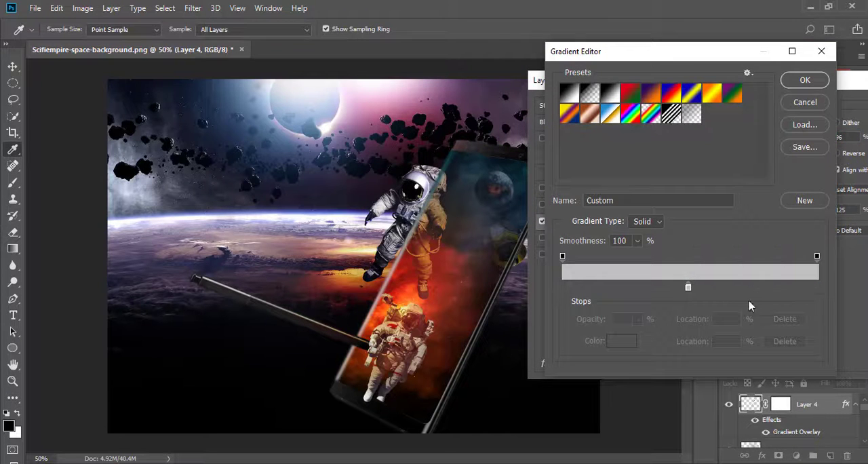
{"action": "left_click", "coordinate": [805, 80]}
Step: Set the Gradient Overlay opacity on Layer 4 to 40% and apply the layer style
{"action": "left_click_drag", "start_coordinate": [817, 138], "coordinate": [781, 139]}
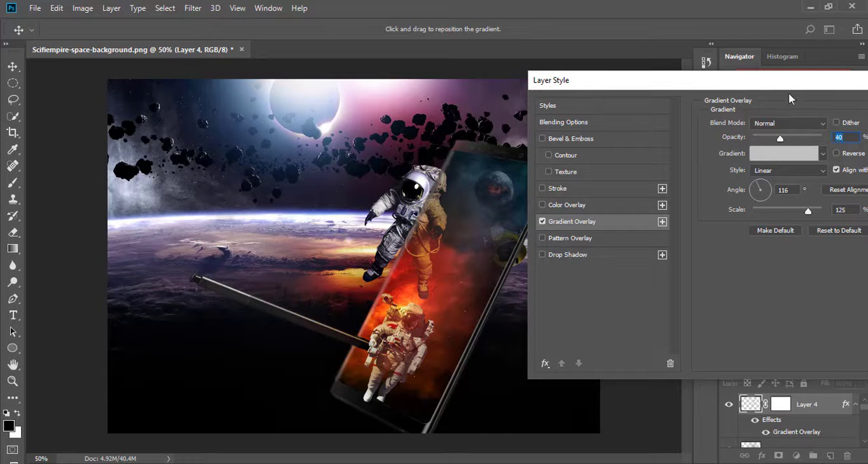
{"action": "key", "text": "Return"}
Step: Set Layer 4's blend mode to Multiply and its opacity to 67%
{"action": "key", "text": "b"}
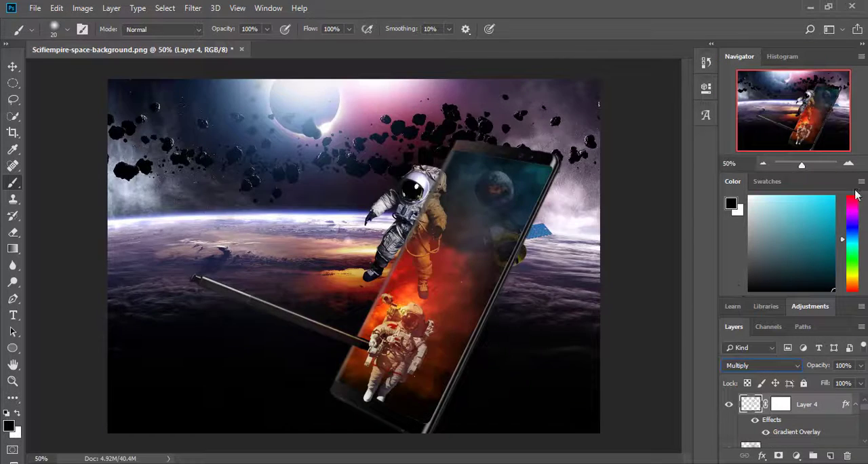
{"action": "mouse_move", "coordinate": [802, 164]}
{"action": "left_mouse_down"}
{"action": "mouse_move", "coordinate": [846, 165]}
{"action": "mouse_move", "coordinate": [808, 165]}
{"action": "left_mouse_up"}
{"action": "key", "text": "v"}
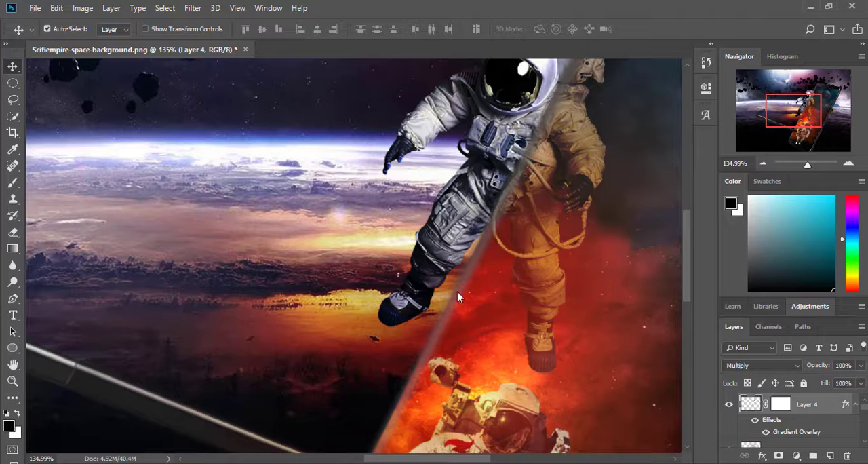
{"action": "left_click", "coordinate": [763, 164]}
{"action": "left_click", "coordinate": [845, 366]}
{"action": "scroll", "coordinate": [845, 367], "scroll_direction": "down", "scroll_amount": 10}
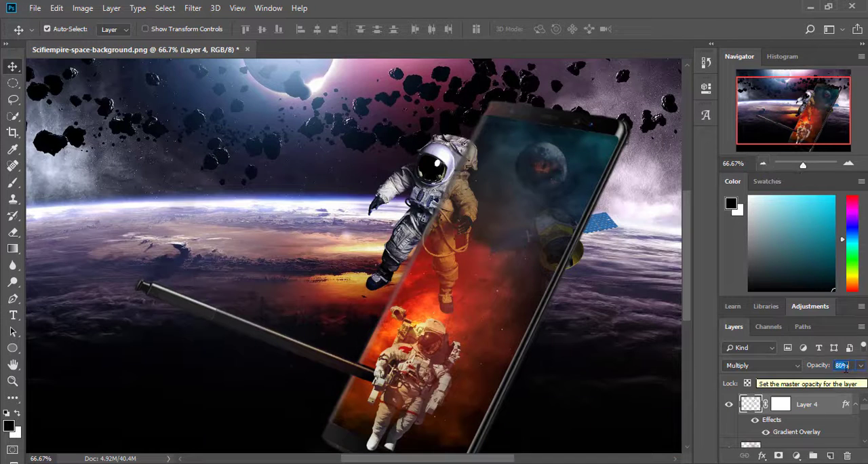
Step: Paint in black on Layer 4's mask to hide the edge strip where it overlaps the upper astronaut
{"action": "left_click", "coordinate": [12, 183]}
{"action": "left_click", "coordinate": [780, 404]}
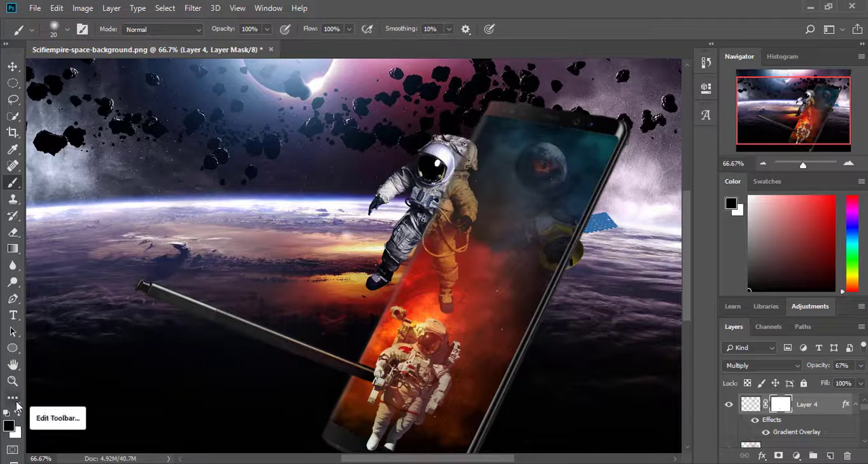
{"action": "left_click", "coordinate": [763, 164]}
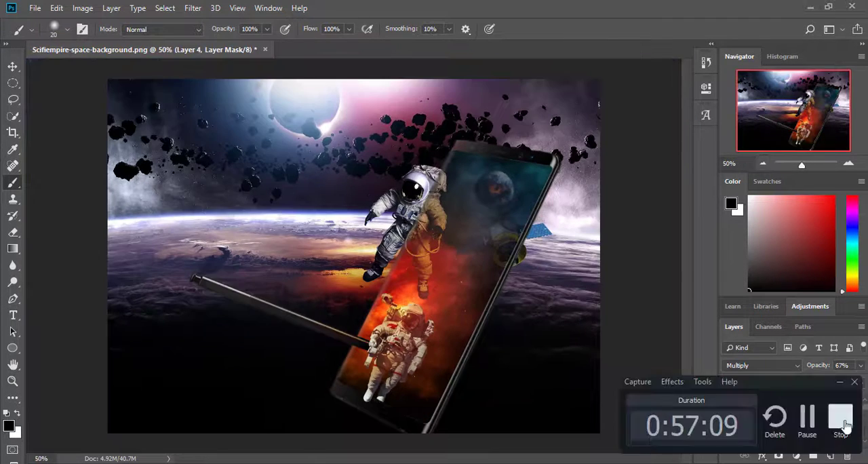